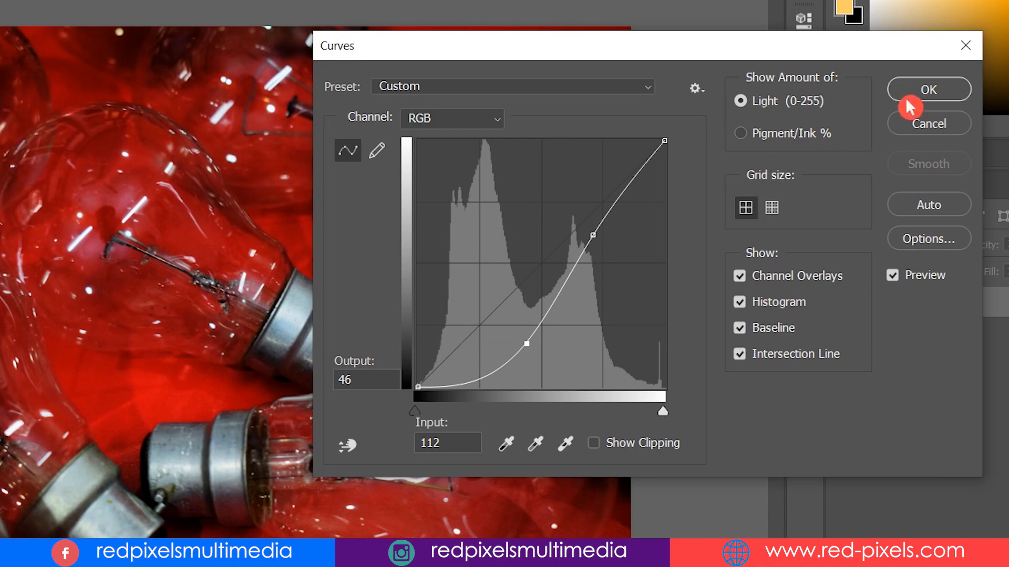
Step: Apply the custom Curves adjustment to the bulb photo
click(914, 90)
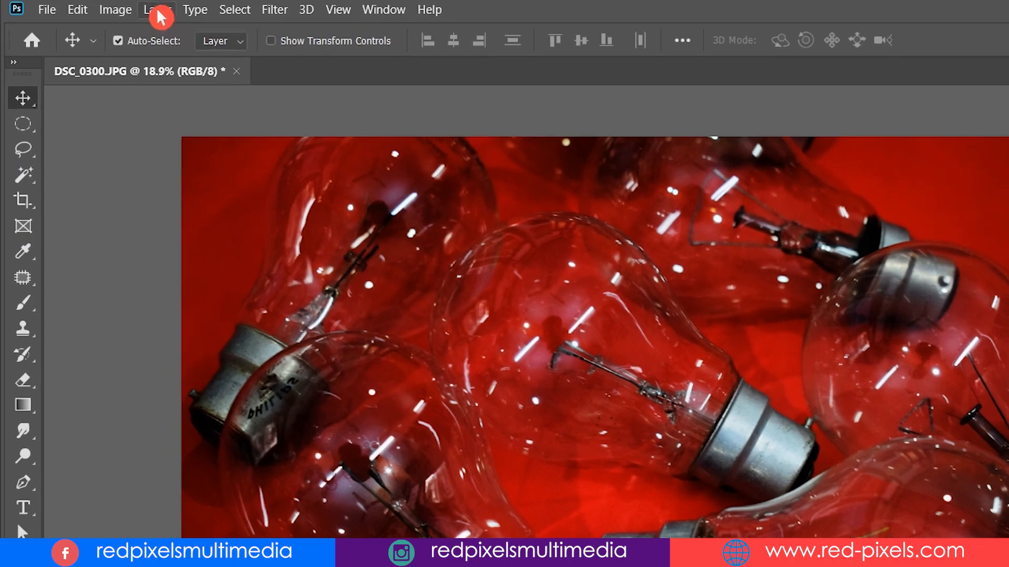
Step: Create a new layer named Light above the Background
click(104, 9)
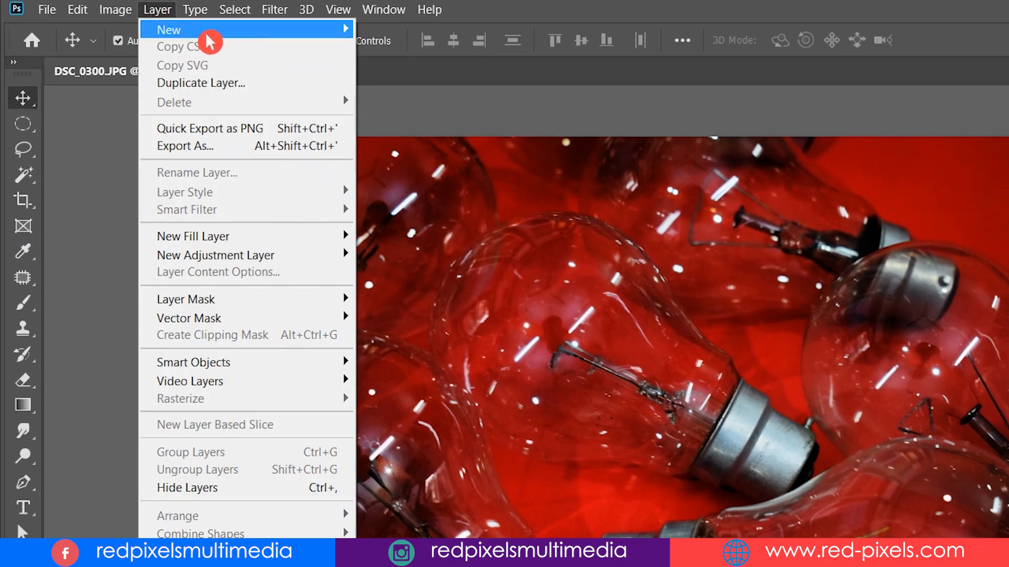
mouse_move(247, 32)
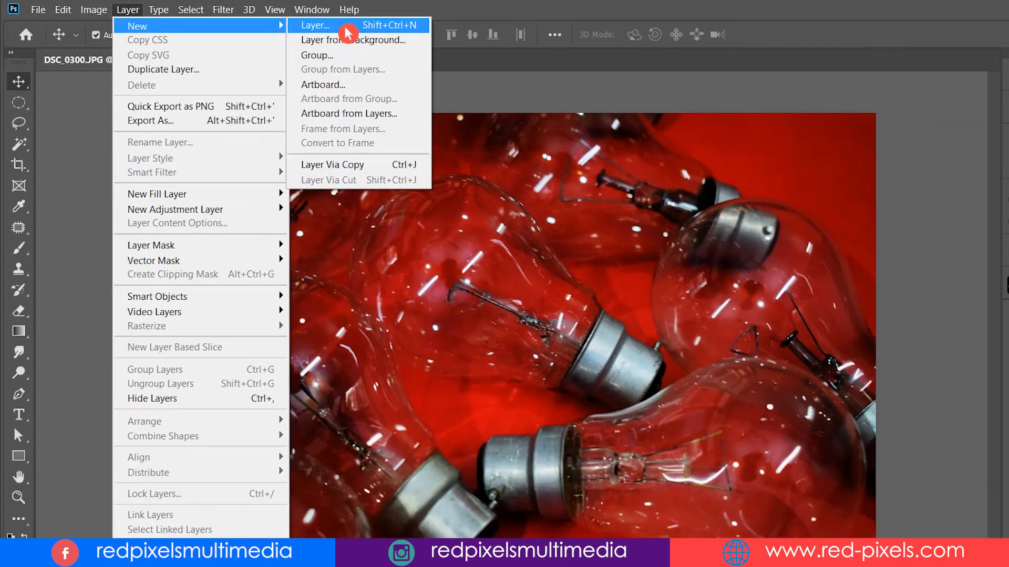
click(347, 35)
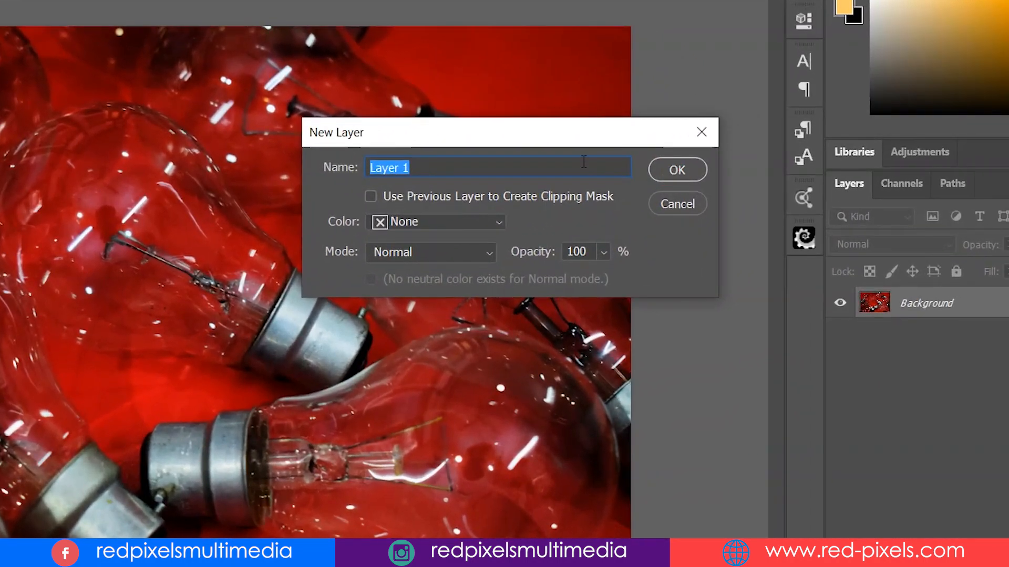
text(Lig)
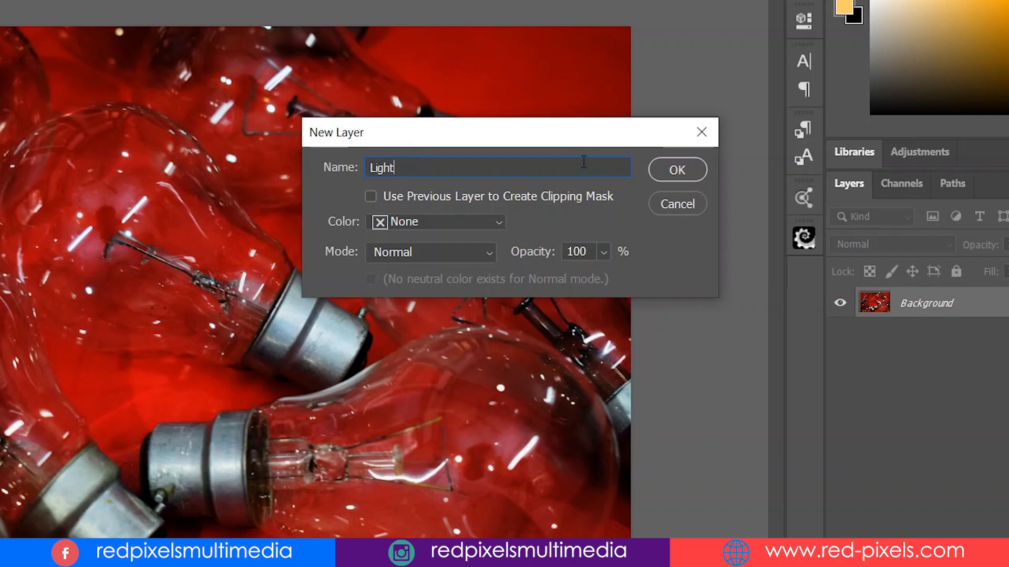
text(ht)
click(677, 169)
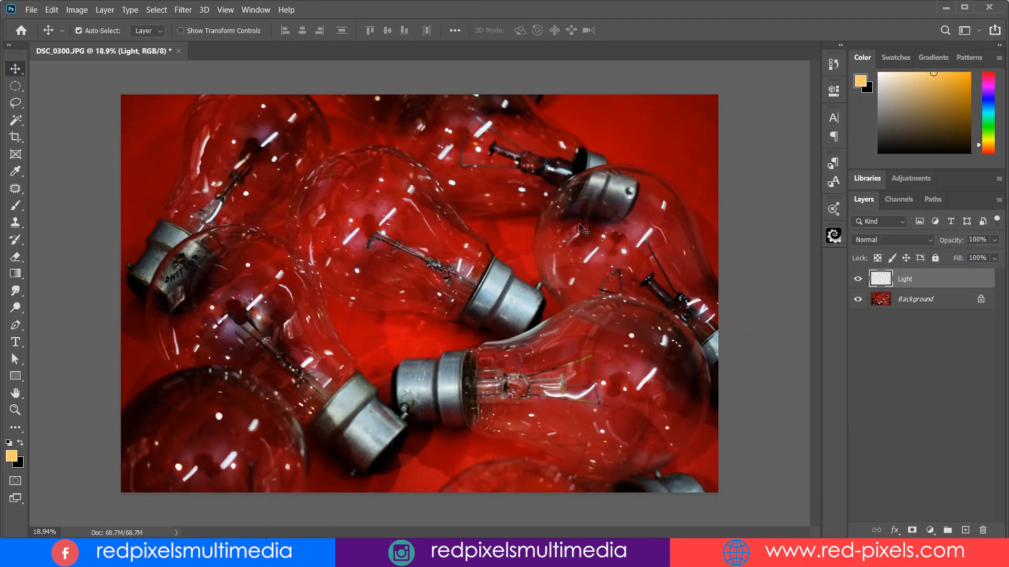
Step: Choose the Brush tool with the Soft Round tip and reduce its size to about 511 px
click(17, 208)
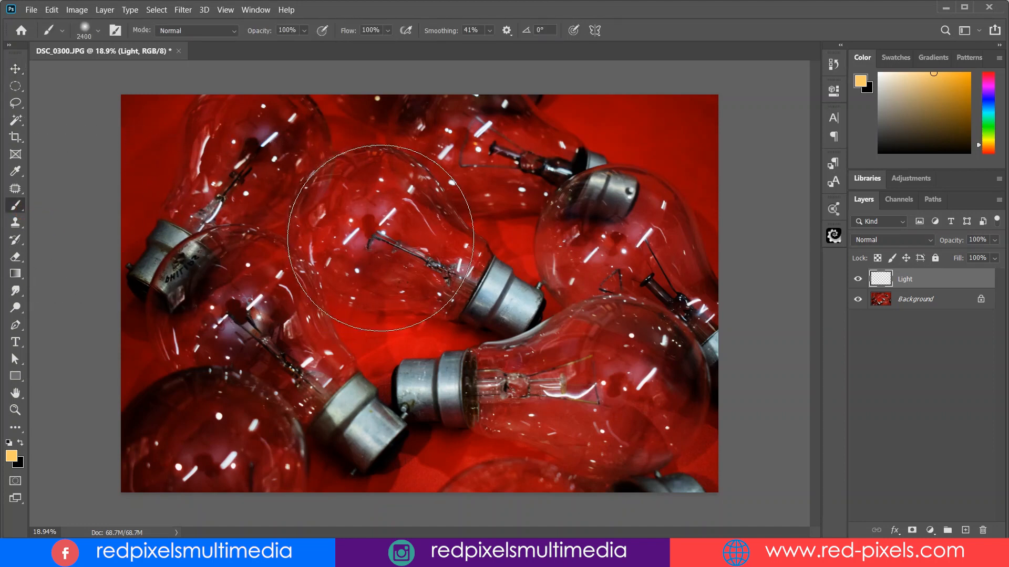
click(90, 34)
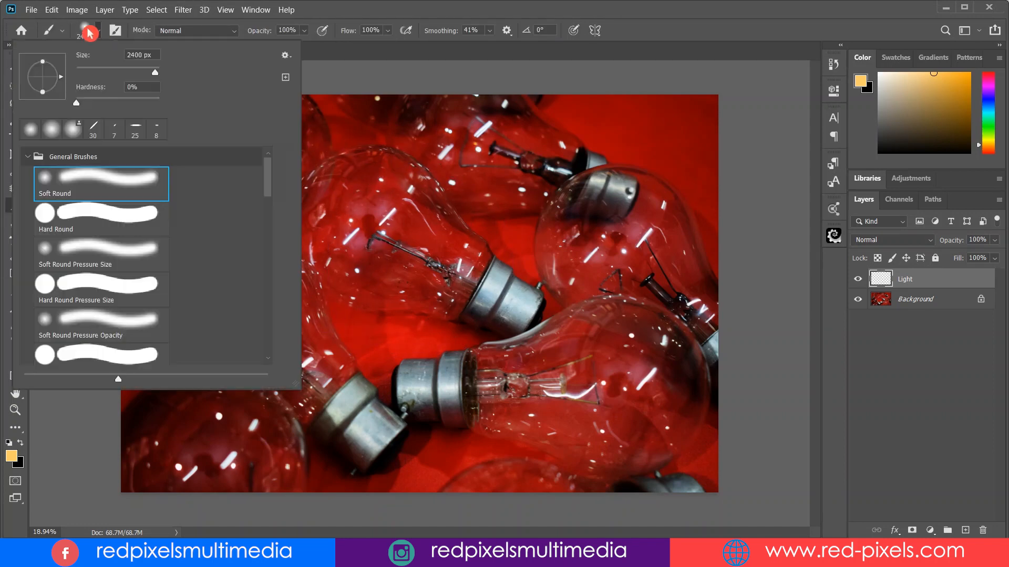
click(150, 71)
click(444, 13)
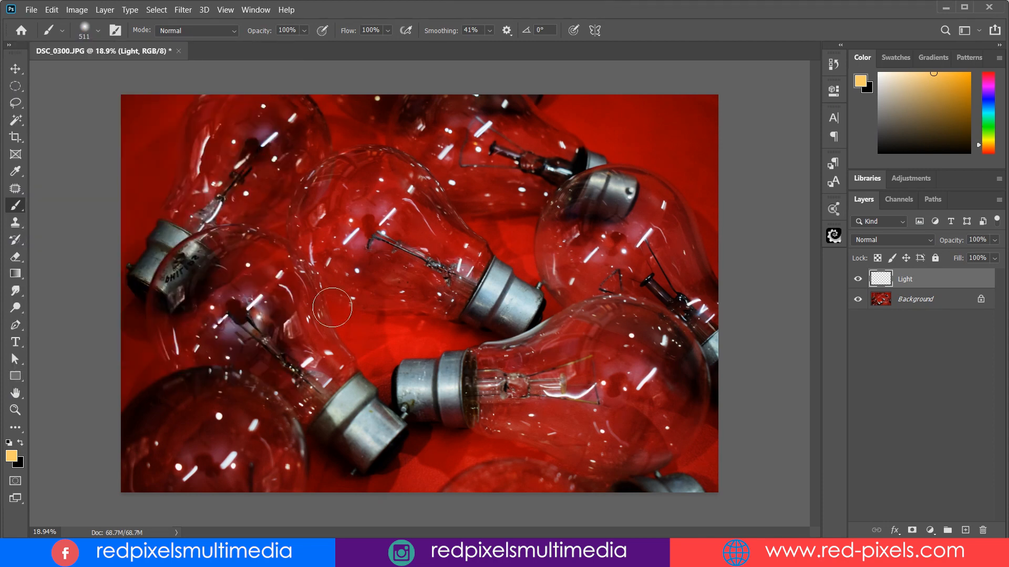
Step: Set the foreground color to white and the brush opacity to 56%, and paint a soft glow near the centre bulb's socket
click(11, 457)
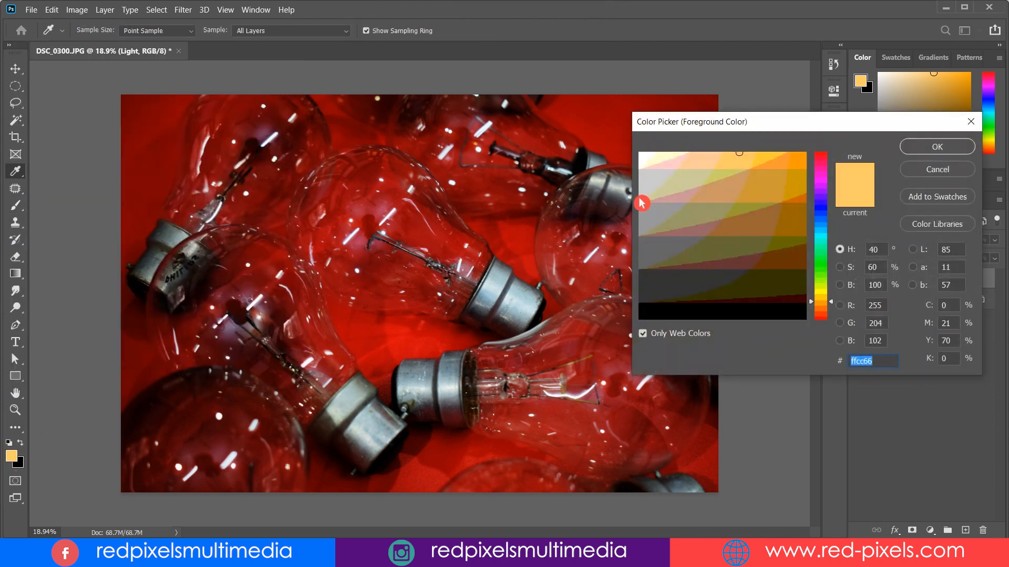
click(640, 155)
click(937, 145)
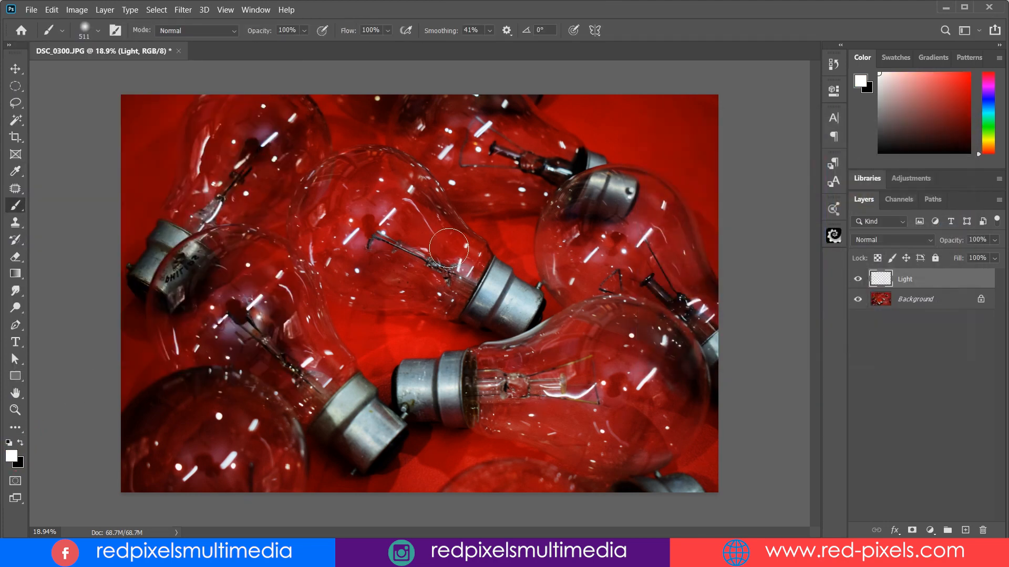
click(305, 31)
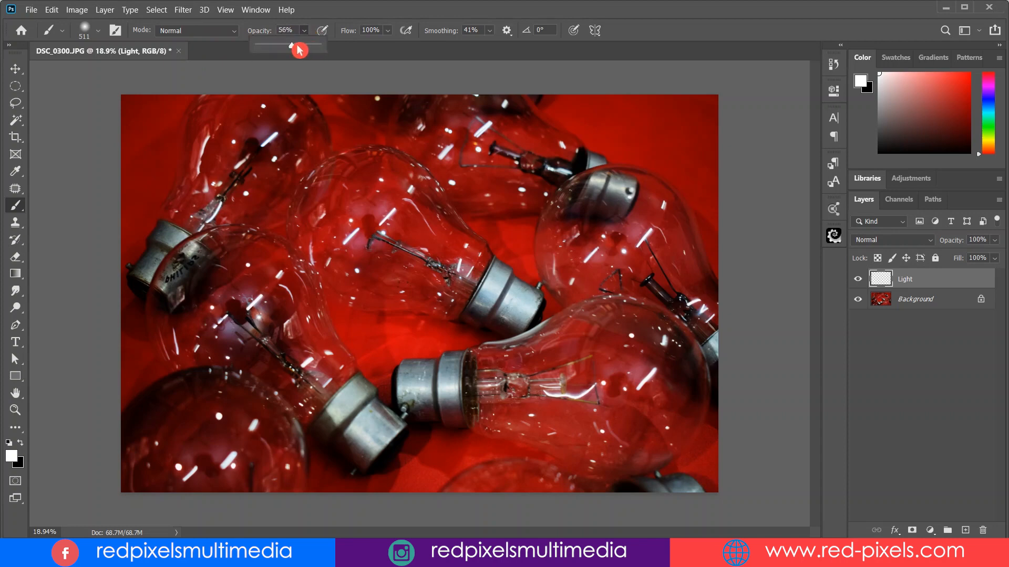
mouse_move(429, 267)
mouse_down()
mouse_move(449, 255)
mouse_move(450, 276)
mouse_move(421, 291)
mouse_move(420, 247)
mouse_move(444, 270)
mouse_move(420, 288)
mouse_move(444, 260)
mouse_move(429, 290)
mouse_move(407, 250)
mouse_move(439, 256)
mouse_move(413, 268)
mouse_move(440, 253)
mouse_move(441, 273)
mouse_move(445, 248)
mouse_move(455, 259)
mouse_move(442, 281)
mouse_move(454, 267)
mouse_up()
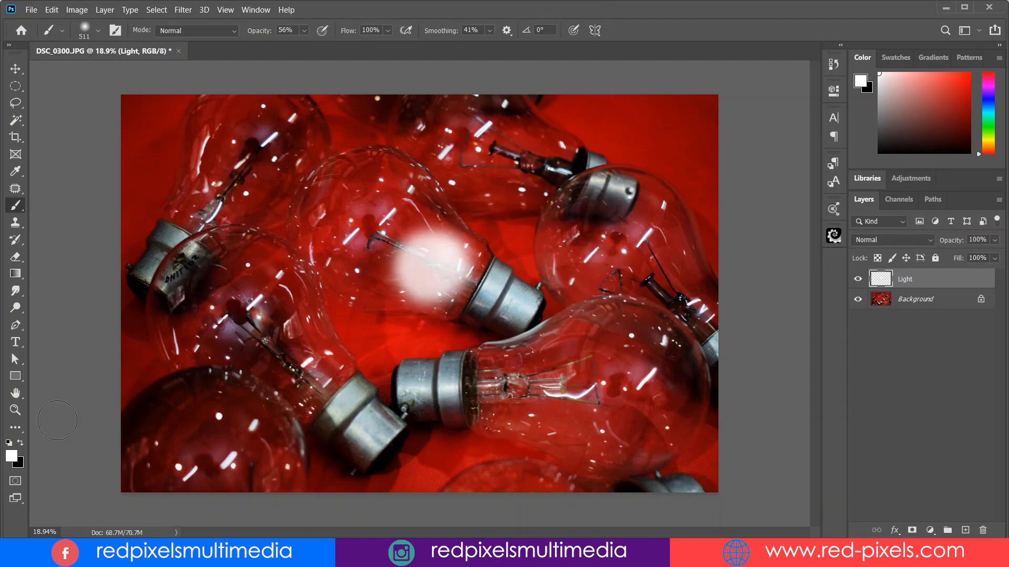
Step: Change the foreground color to the warm yellow ffcc66 for the brush
click(14, 457)
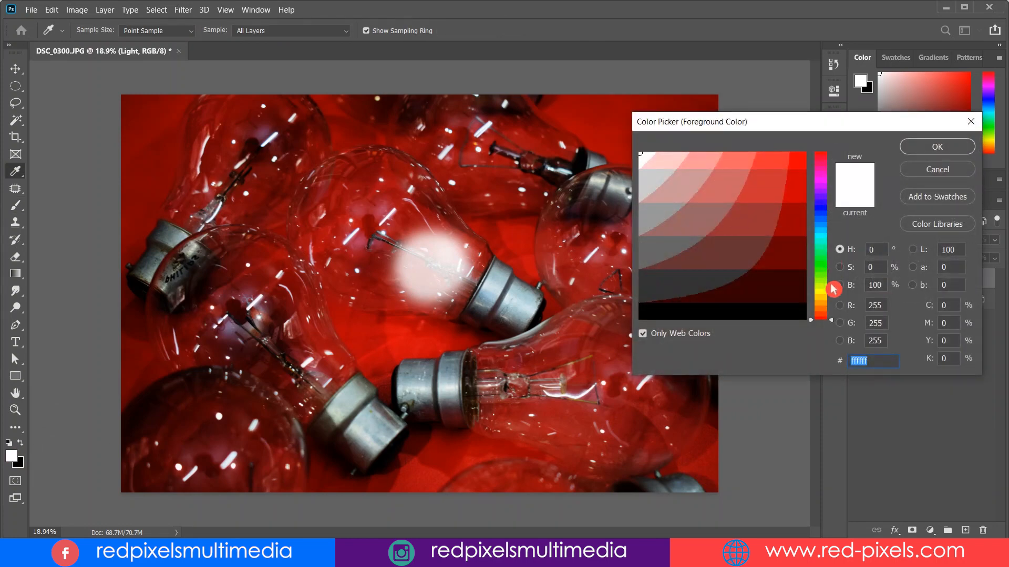
drag(824, 300, 827, 305)
click(741, 162)
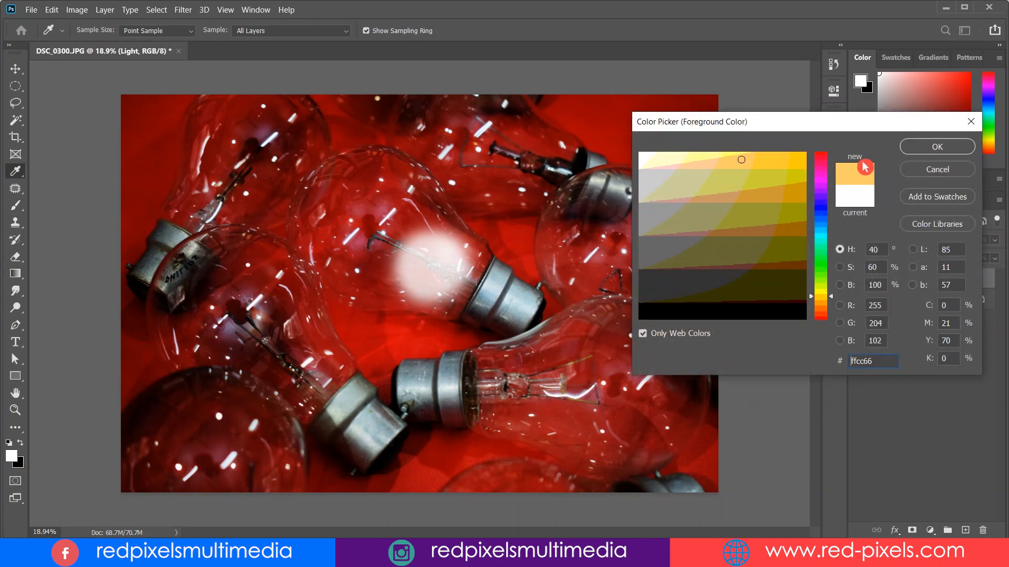
click(914, 148)
key(b)
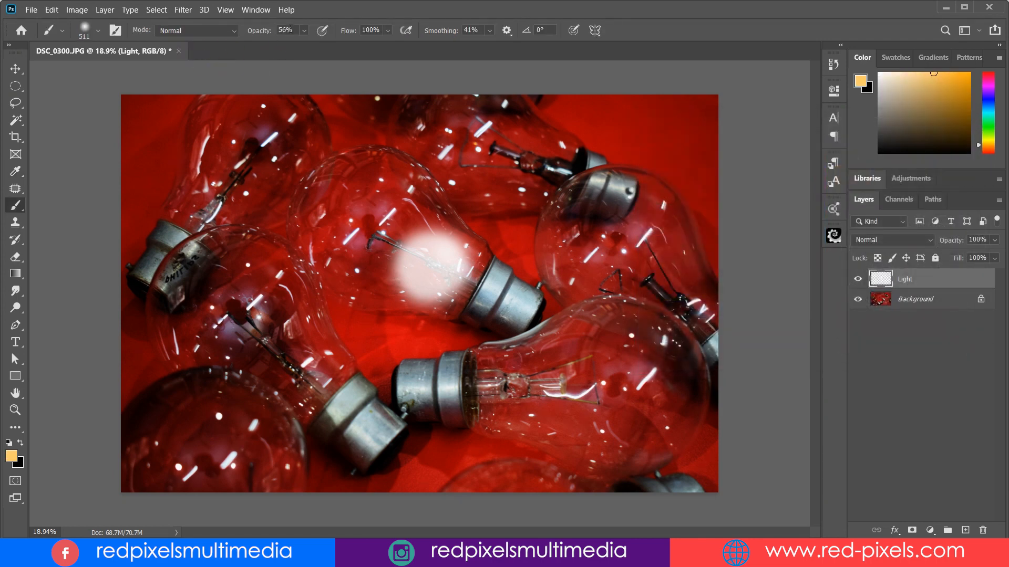
Step: Enlarge the brush to 1900 px and paint a yellow glow over the glass of the centre bulb
click(95, 34)
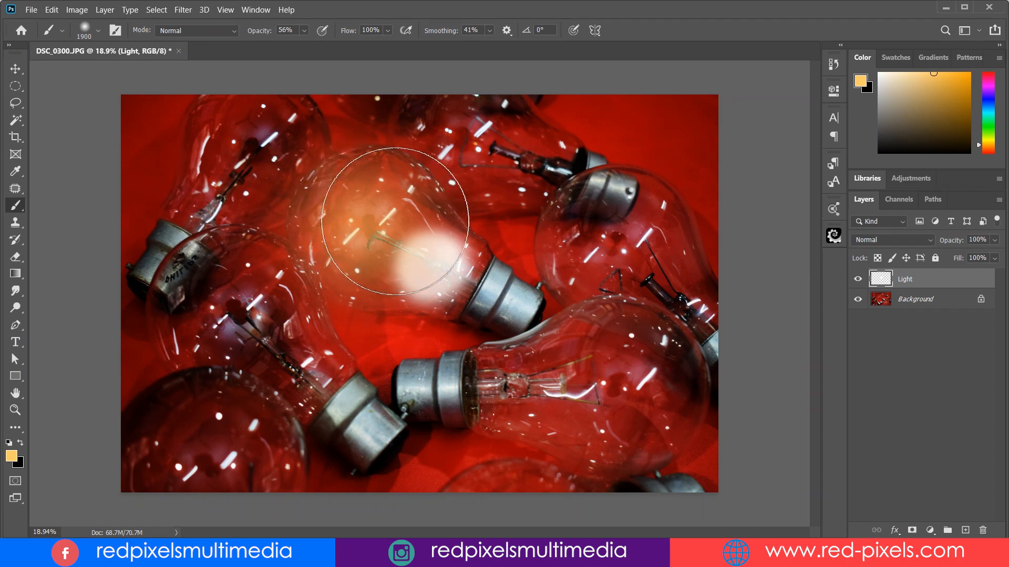
click(390, 231)
mouse_move(346, 230)
mouse_down()
mouse_move(364, 217)
mouse_move(377, 253)
mouse_move(343, 236)
mouse_move(363, 231)
mouse_up()
click(364, 231)
click(371, 240)
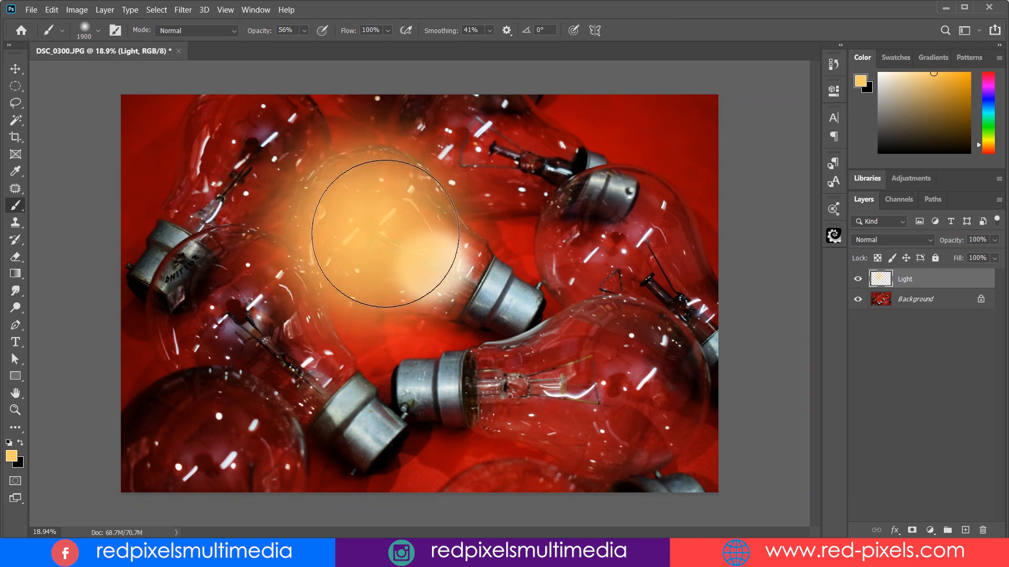
click(385, 249)
click(397, 243)
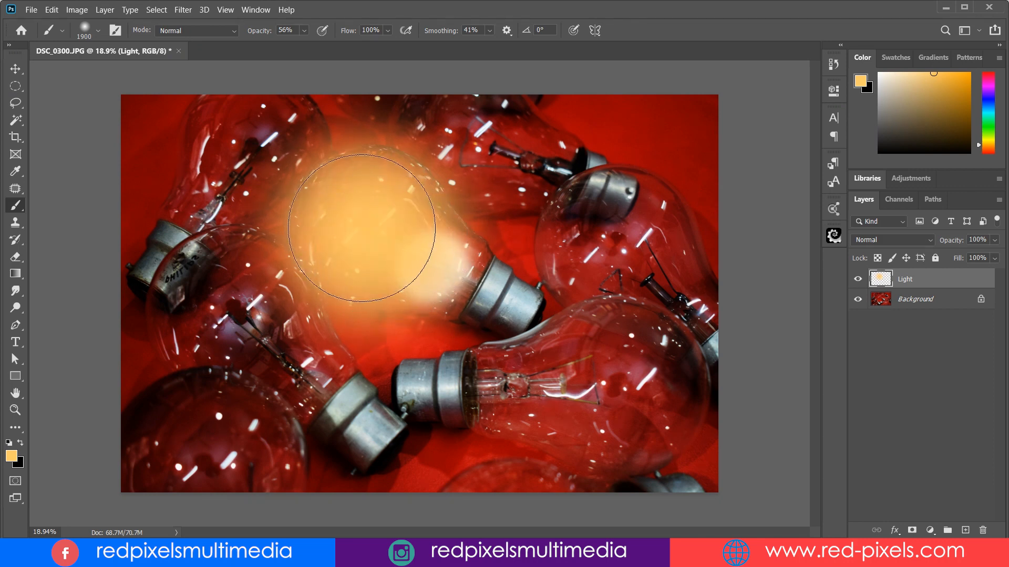
click(365, 225)
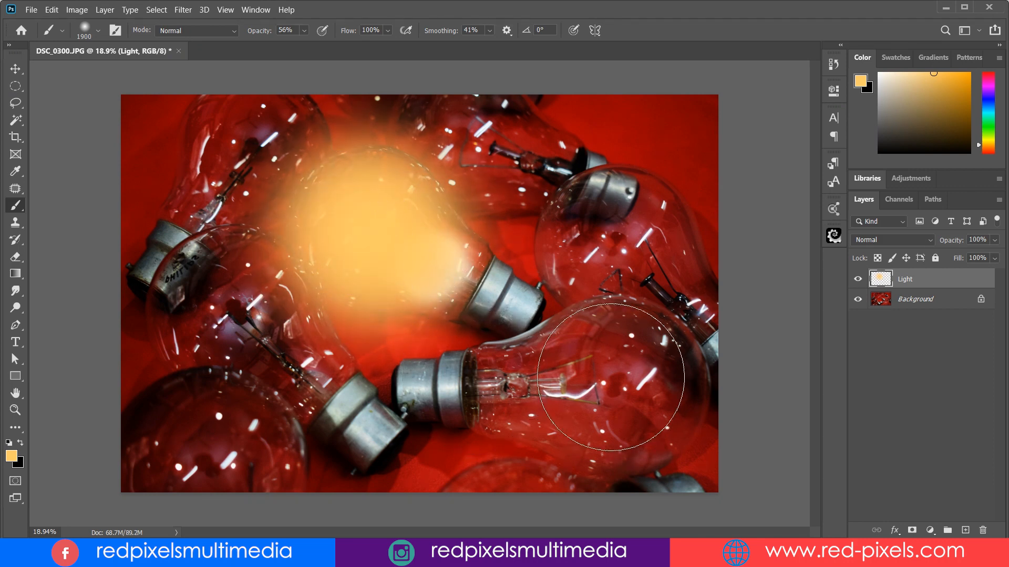
Step: Paint a dense yellow glow over the glass of the large lower-right bulb
click(612, 379)
click(621, 415)
click(594, 404)
click(612, 385)
click(604, 405)
click(630, 386)
click(597, 422)
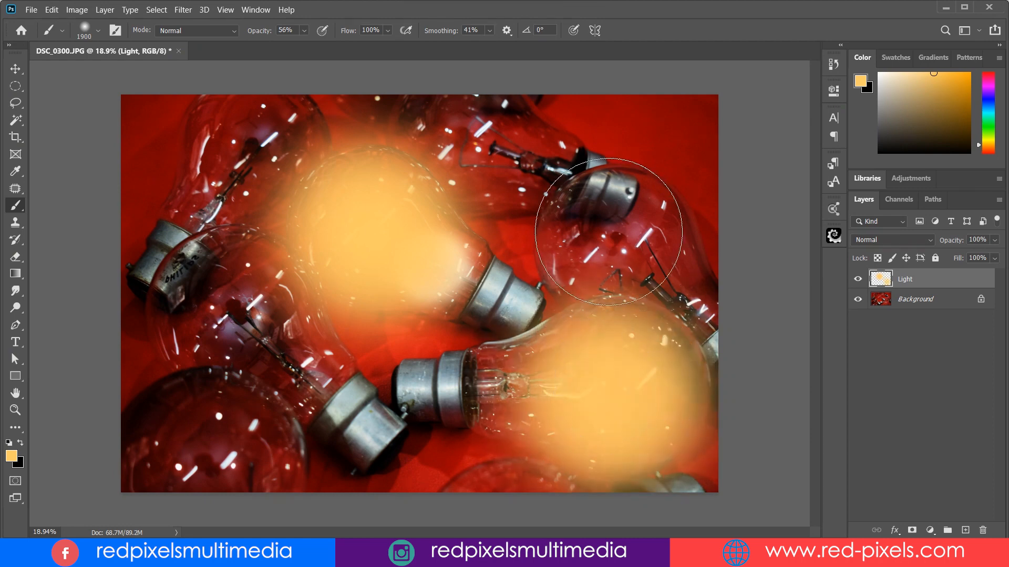
Step: Reduce the brush size to 1800 px and paint a yellow glow over the bulb at the right of the photo
key([)
click(613, 237)
click(599, 236)
click(620, 238)
click(614, 242)
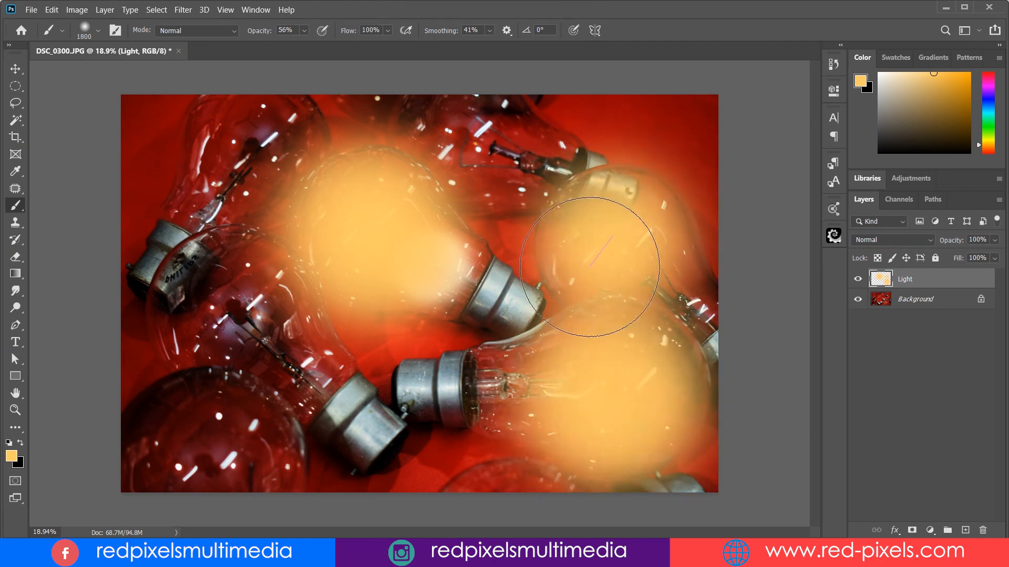
Step: Paint a yellow glow over the bulb at the top centre of the photo
click(468, 126)
click(470, 140)
click(470, 145)
Step: Shrink the brush slightly and paint a yellow glow over the upper-left bulb
key([)
key([)
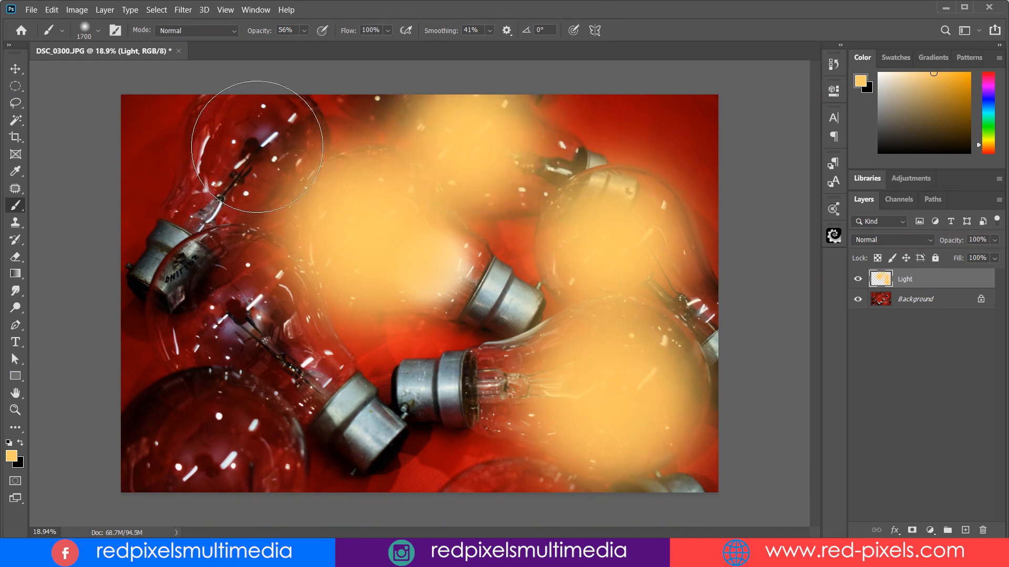
click(249, 139)
click(251, 140)
click(248, 143)
click(246, 146)
Step: Paint a yellow glow over the glass of the middle-left bulb
click(232, 323)
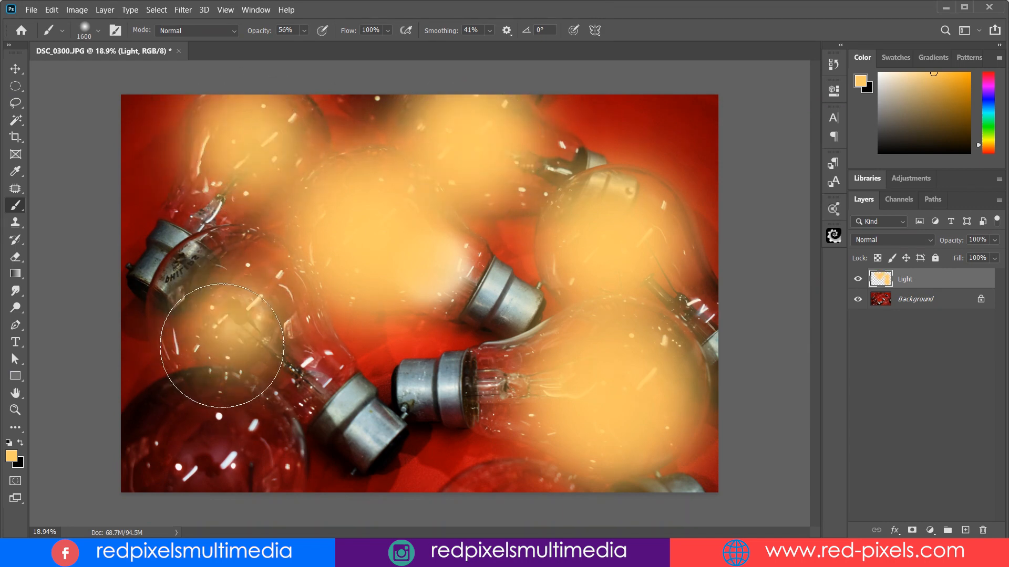
click(208, 334)
click(214, 292)
click(242, 316)
Step: Paint a yellow glow over the bottom-left bulb and add another dab to the bulb above it
click(207, 452)
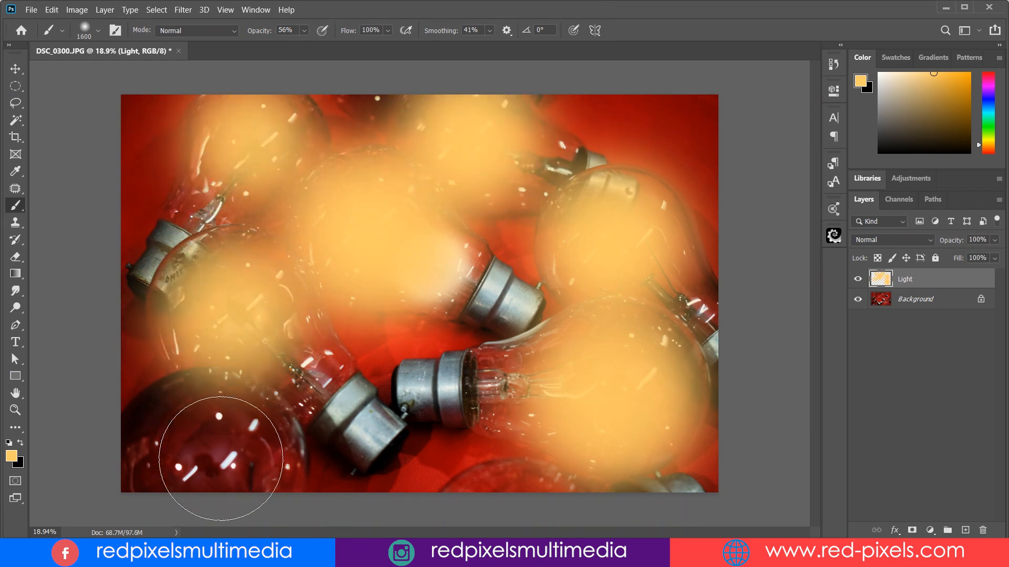
click(215, 447)
click(210, 438)
click(258, 483)
click(200, 439)
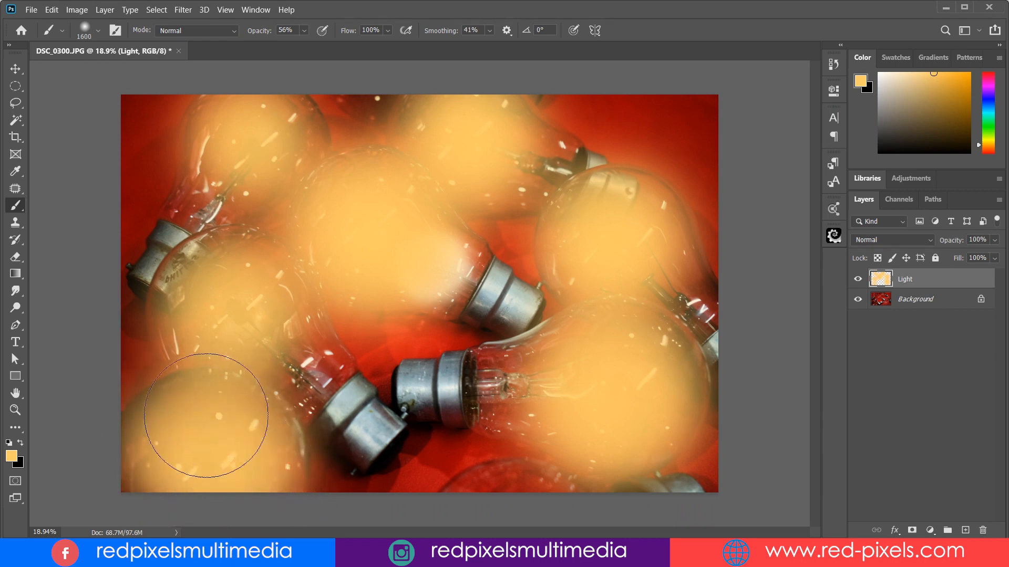
click(213, 302)
Step: Switch the foreground color to white and paint soft highlights near the sockets of the middle-left, upper-left and top bulbs
key(d)
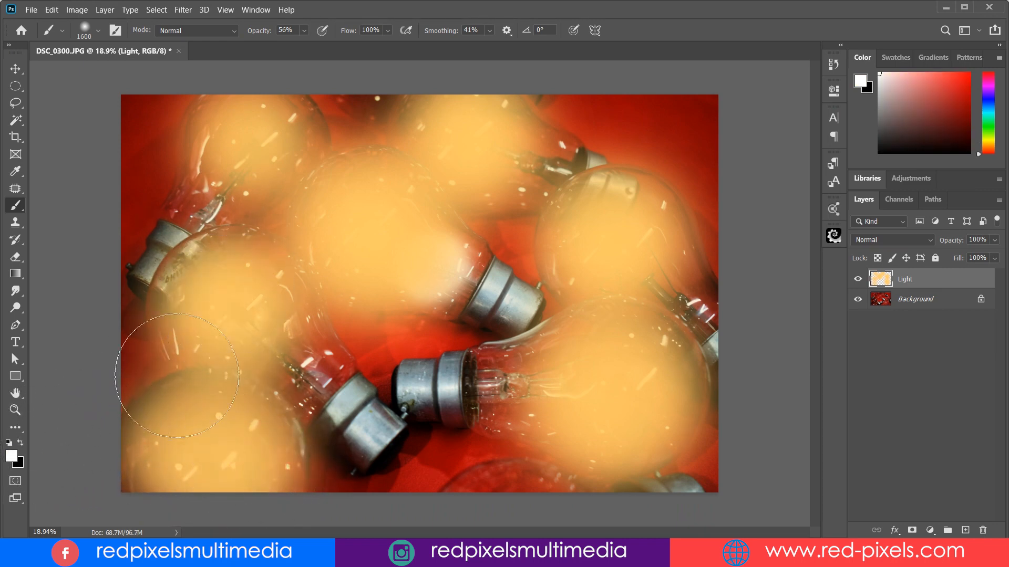
click(279, 347)
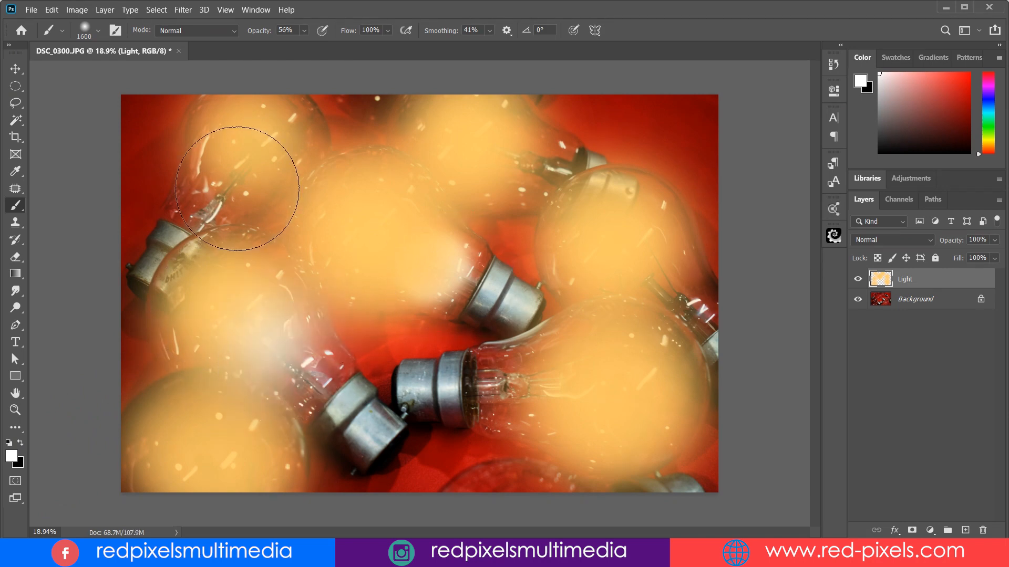
click(238, 189)
click(543, 162)
Step: Reduce the brush size to 1000 px and paint white highlights near the sockets of the right and lower-right bulbs
key(bracketleft)
key(bracketleft)
key(bracketleft)
click(672, 295)
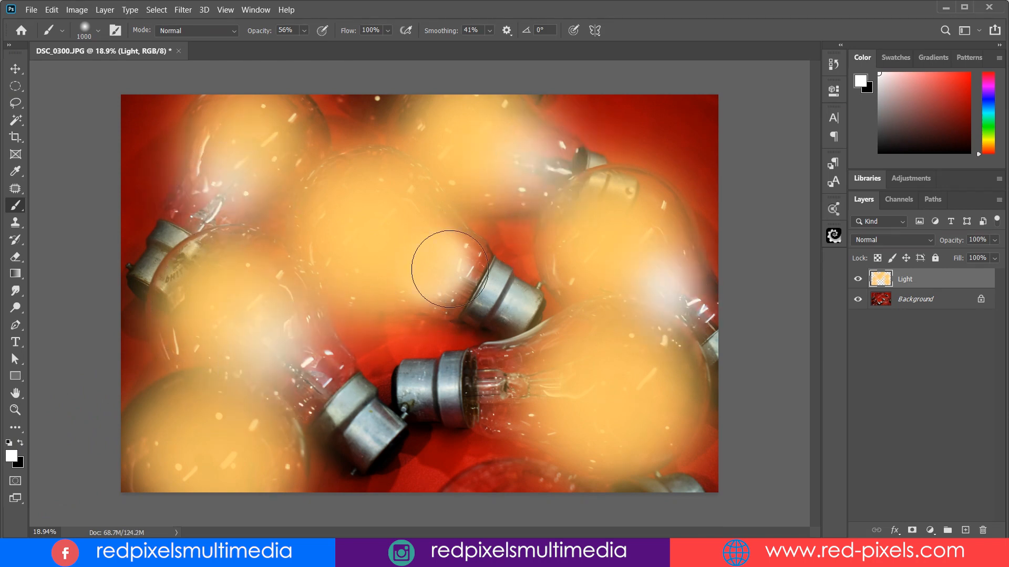
click(518, 379)
click(554, 331)
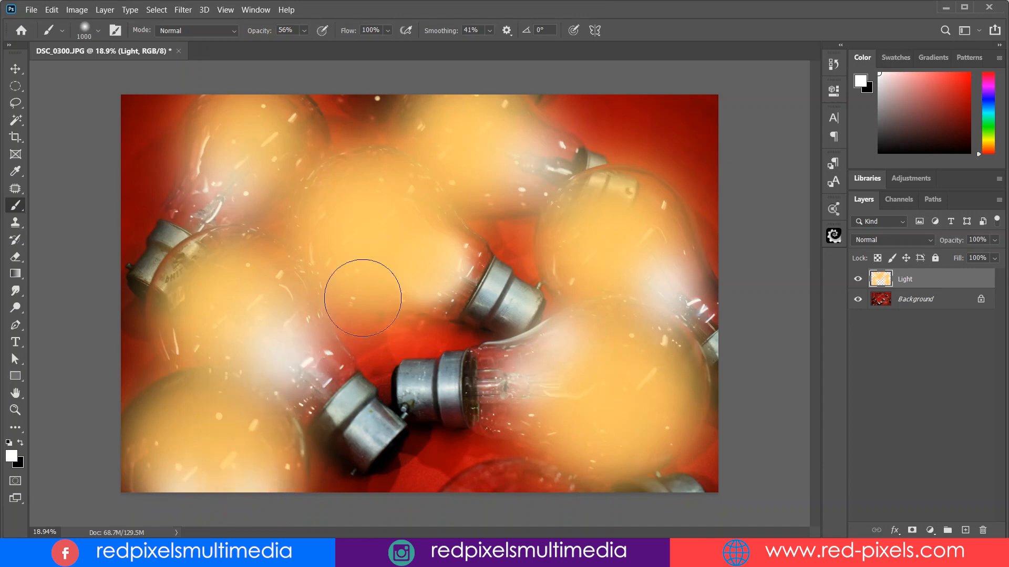
Step: Undo the extra stroke on the upper-left bulb and strengthen the white highlight near the top bulb's socket
click(219, 189)
key(ctrl+z)
click(526, 156)
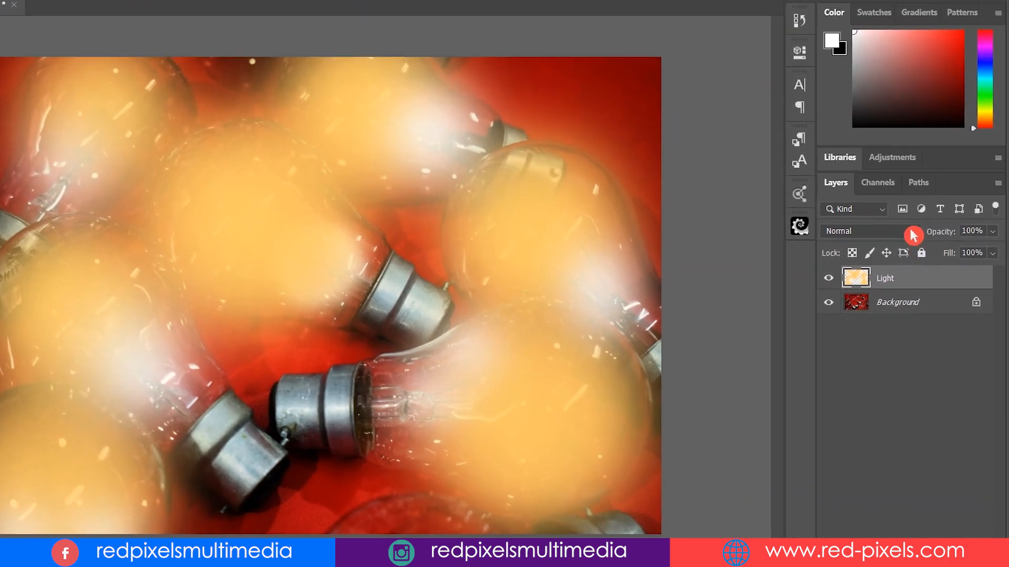
Step: Set the Light layer's blend mode to Screen
click(925, 239)
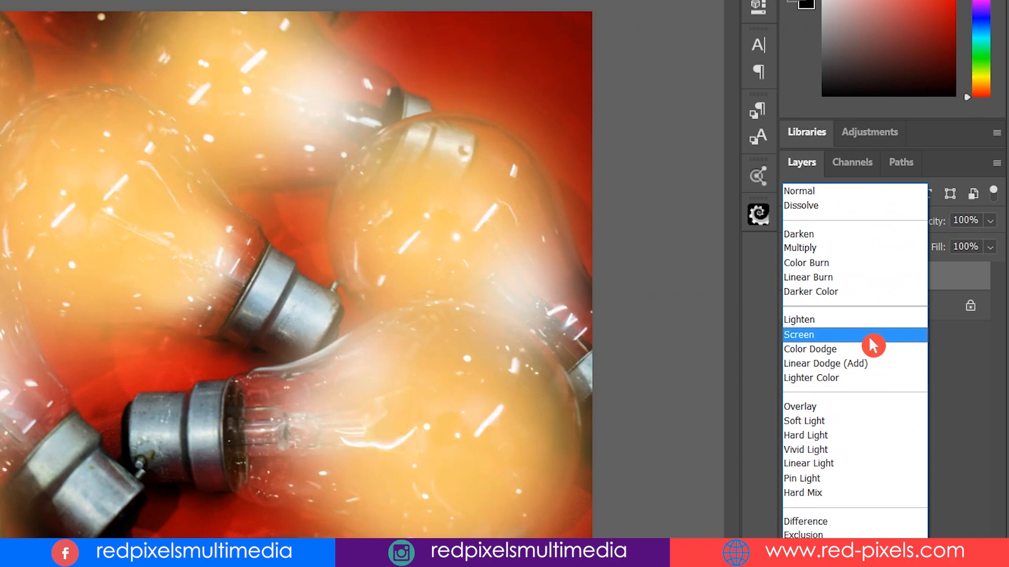
click(873, 334)
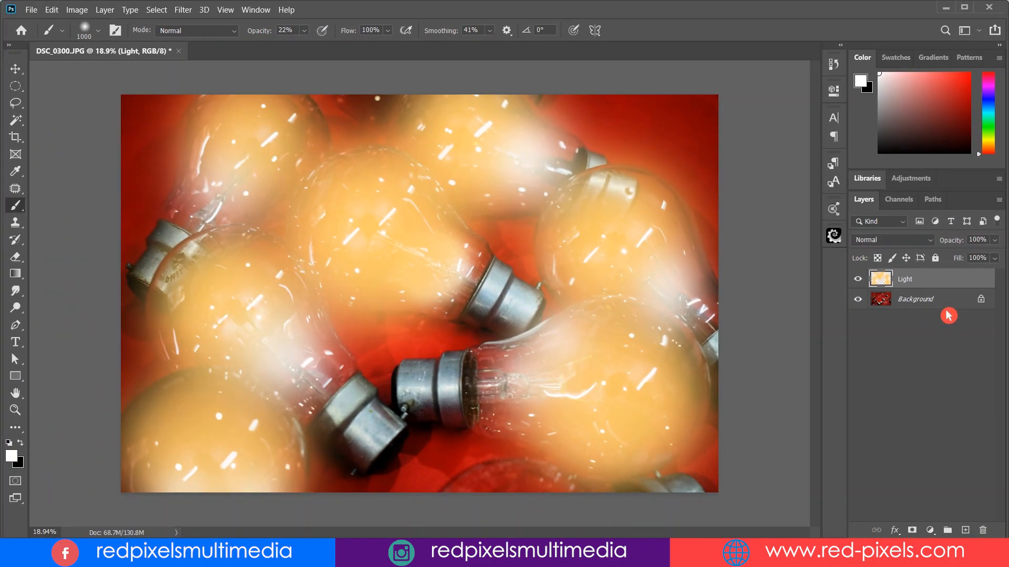
Step: Render a Movie Prime lens flare at 192% brightness over the central bulb on the Background layer
click(872, 314)
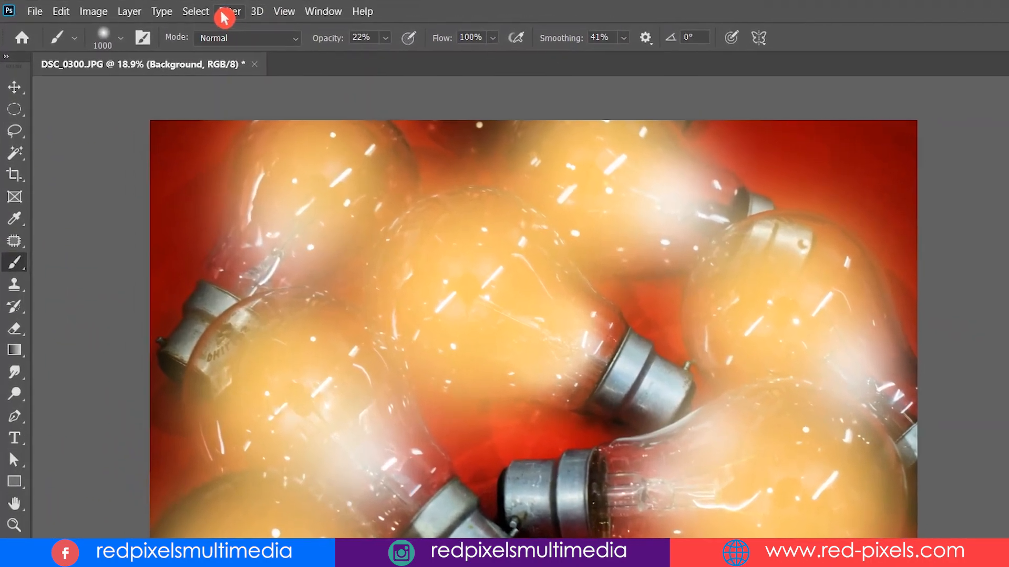
click(182, 10)
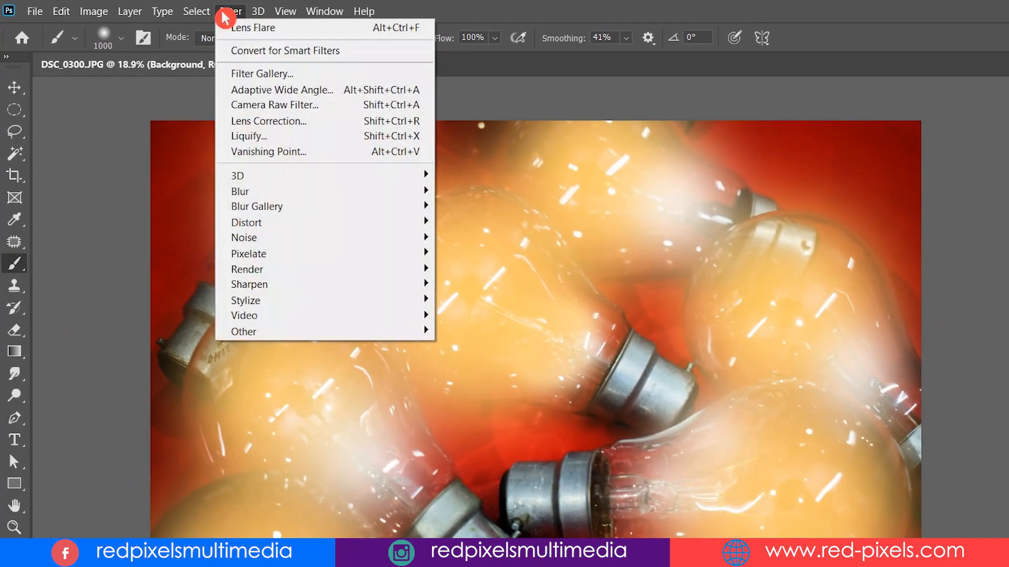
mouse_move(362, 270)
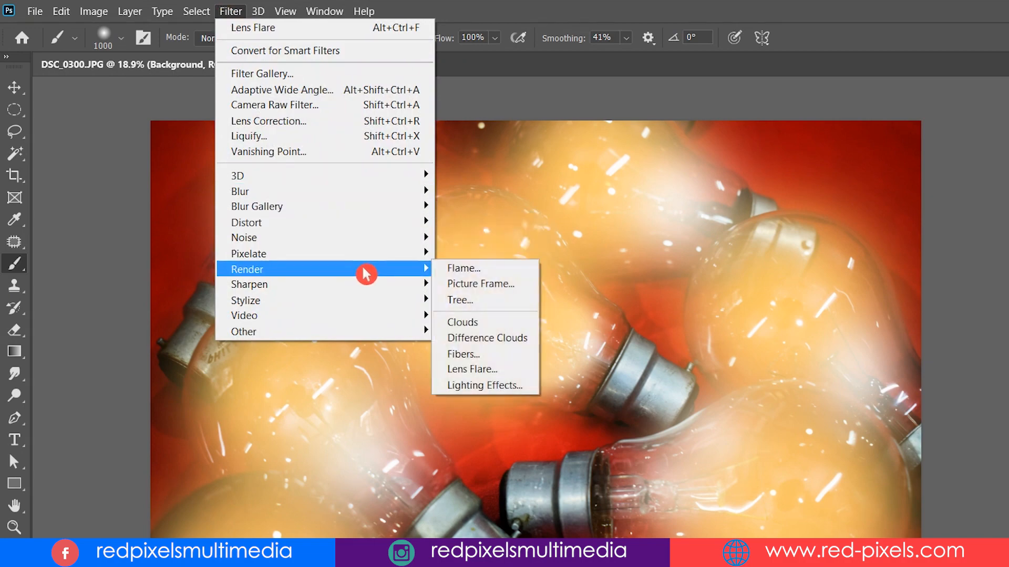
click(506, 371)
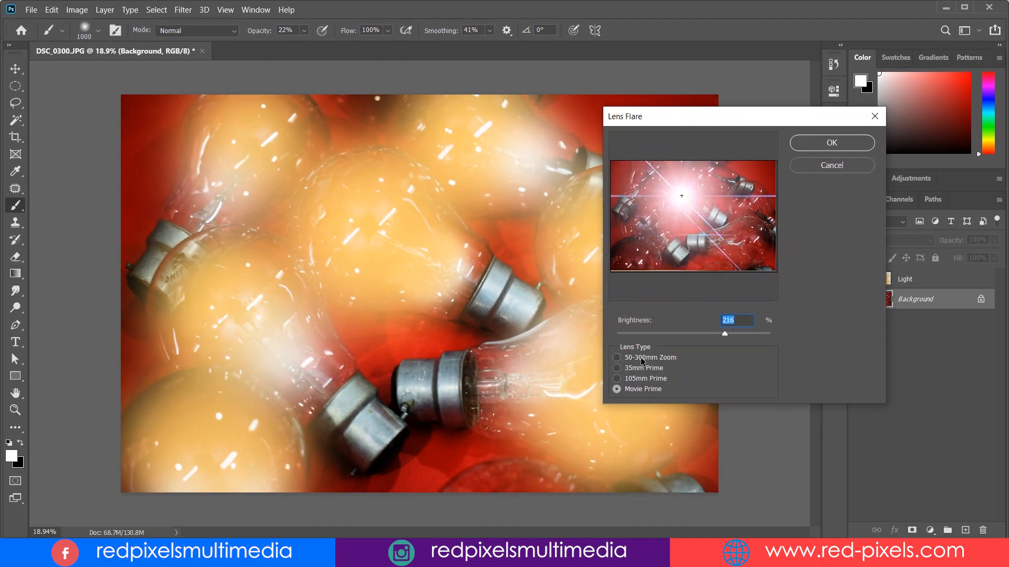
click(641, 359)
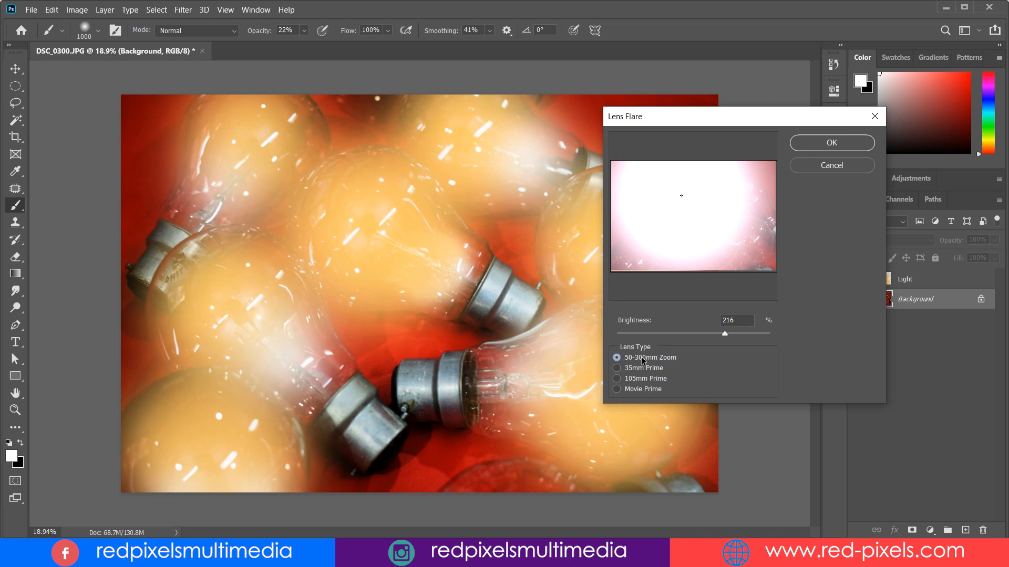
click(639, 389)
click(683, 199)
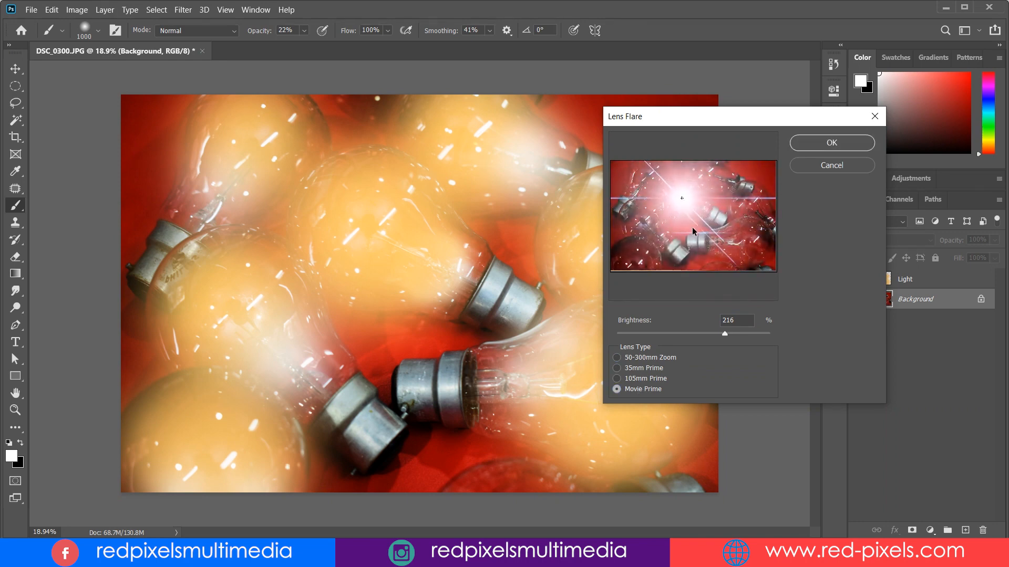
drag(726, 338, 713, 337)
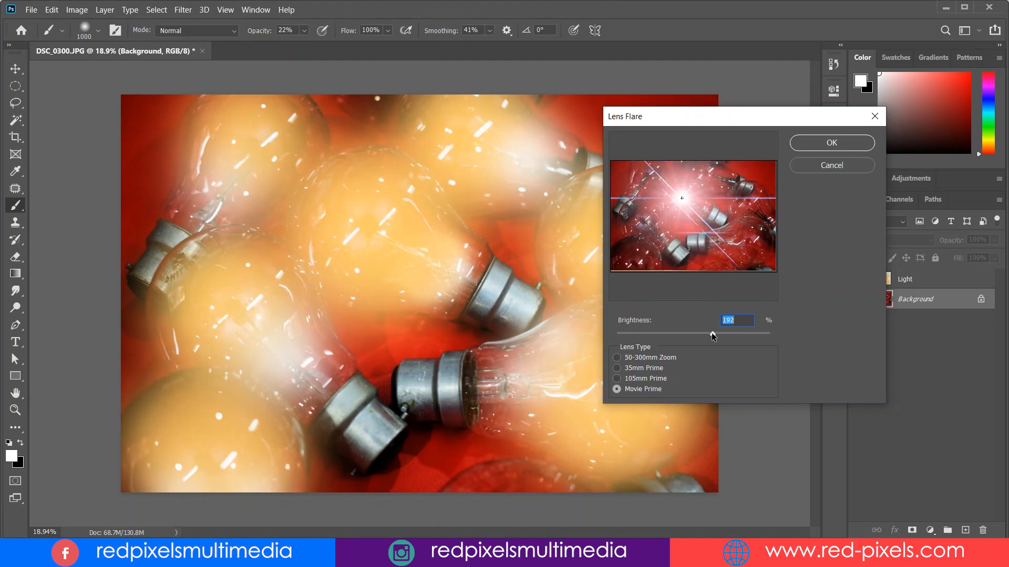
click(814, 149)
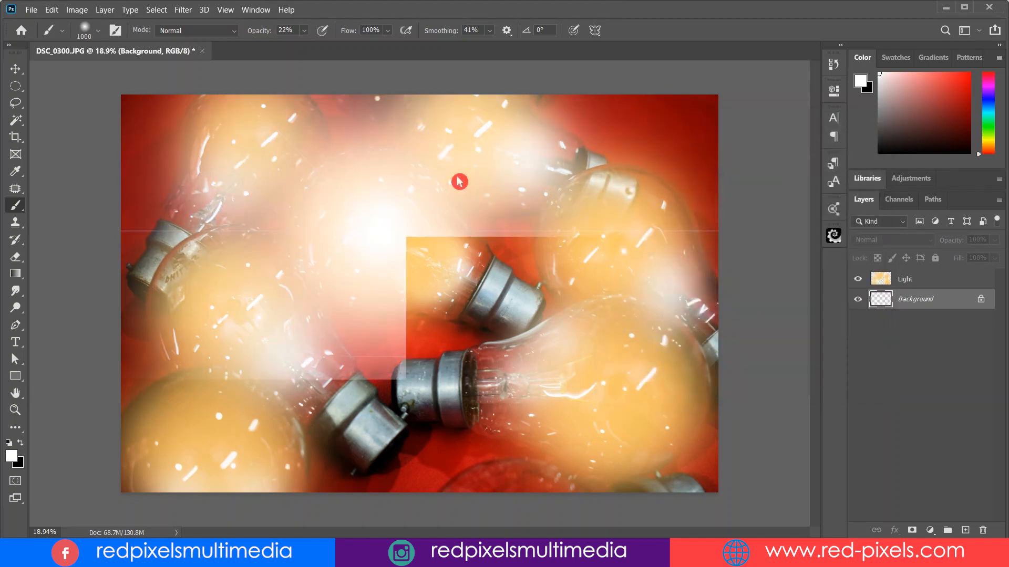
Step: Fade the lens flare on the Background layer to 78% opacity in Screen mode
click(56, 16)
click(138, 64)
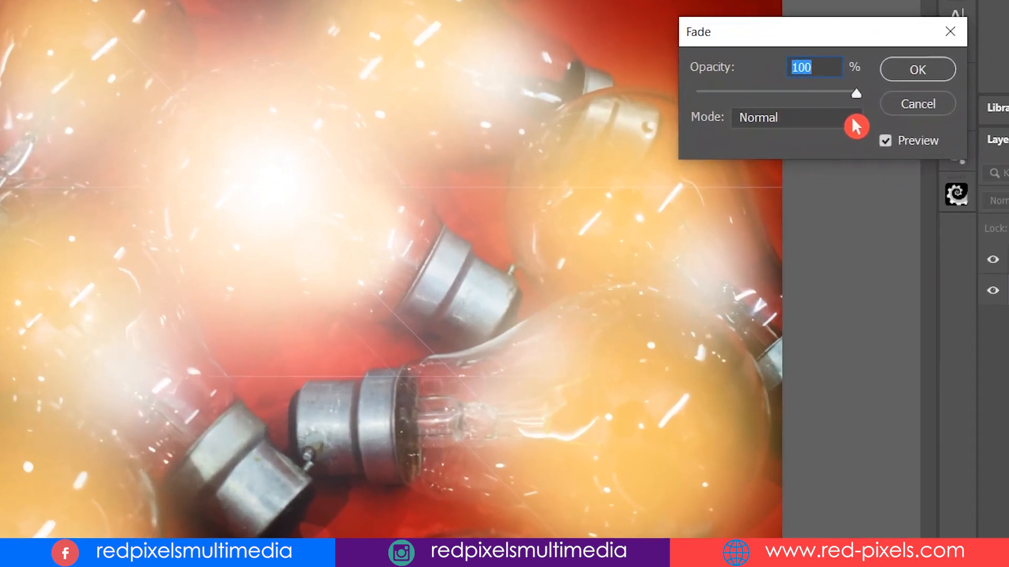
click(854, 121)
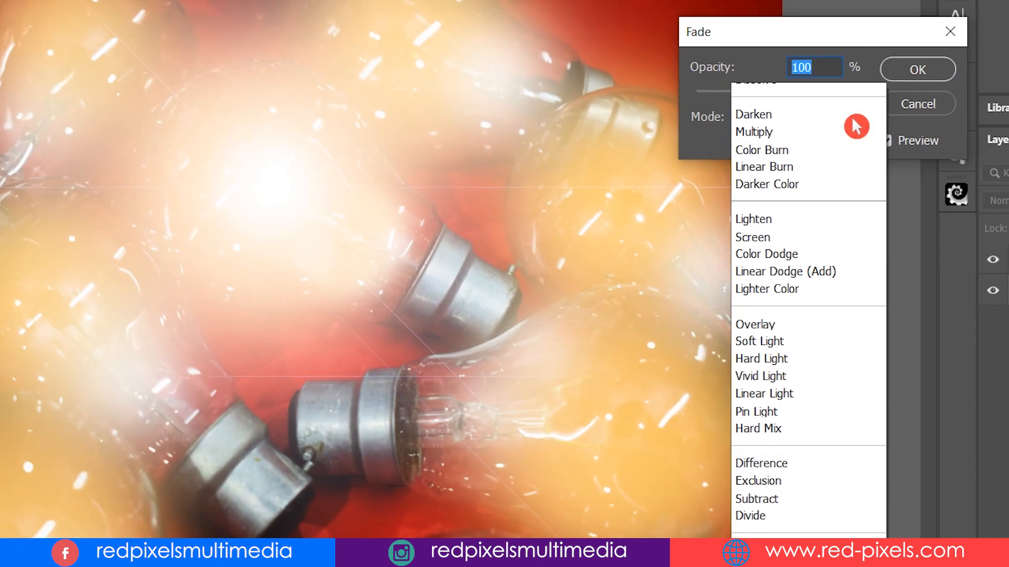
click(757, 268)
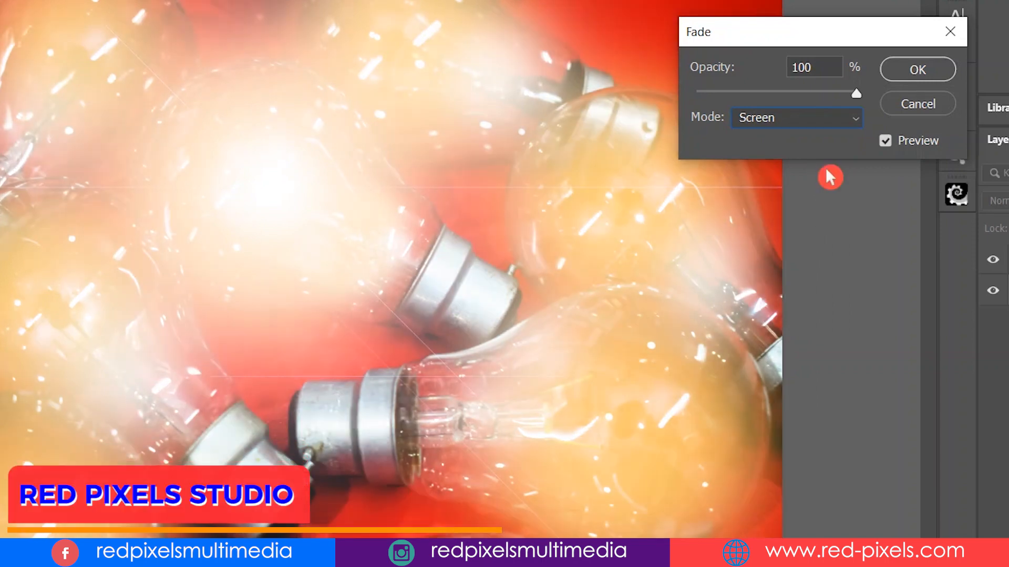
drag(856, 94, 820, 93)
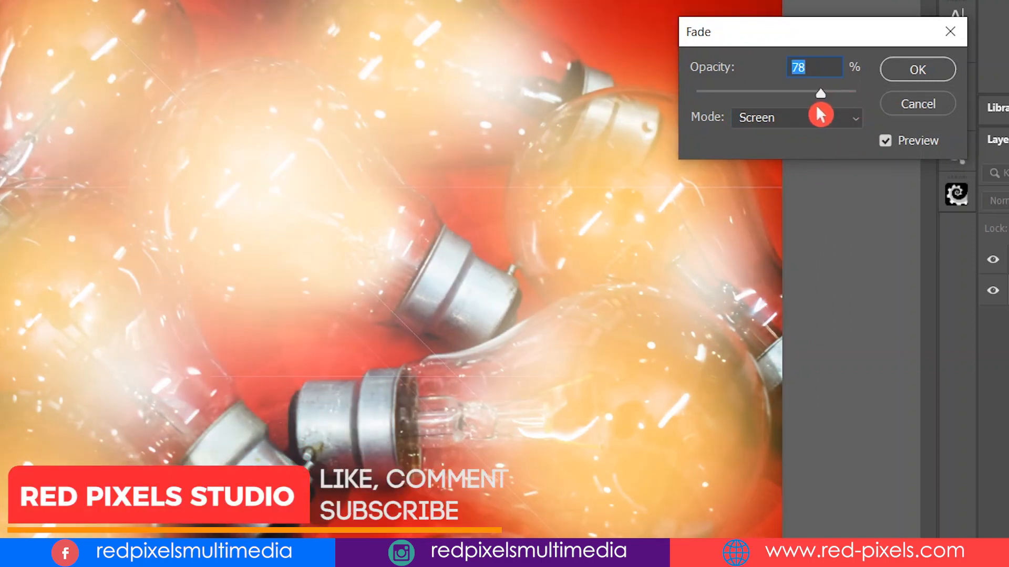
click(932, 73)
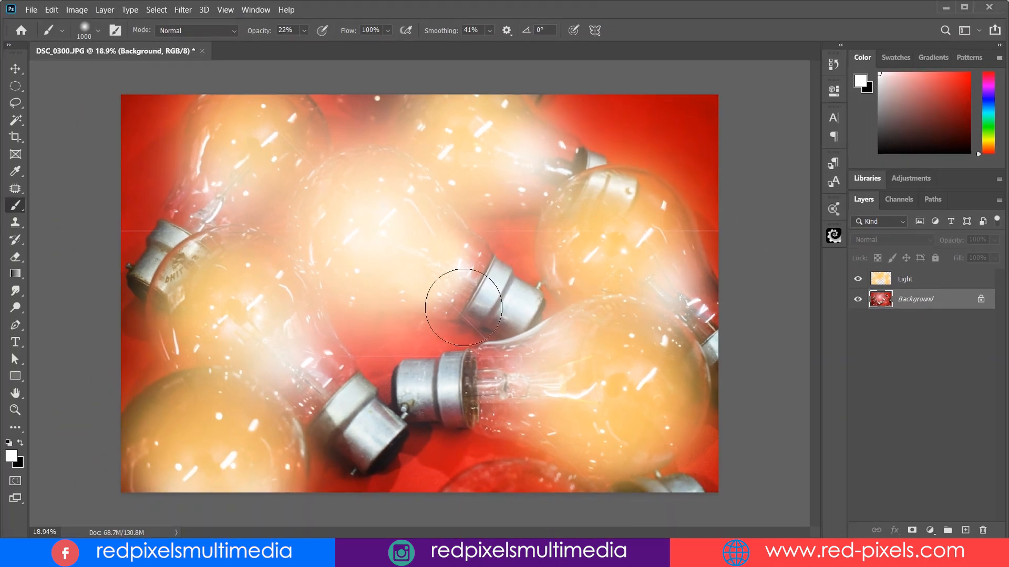
Step: Render a 50-300mm Zoom lens flare at 105% brightness inside the lower-right bulb
click(188, 14)
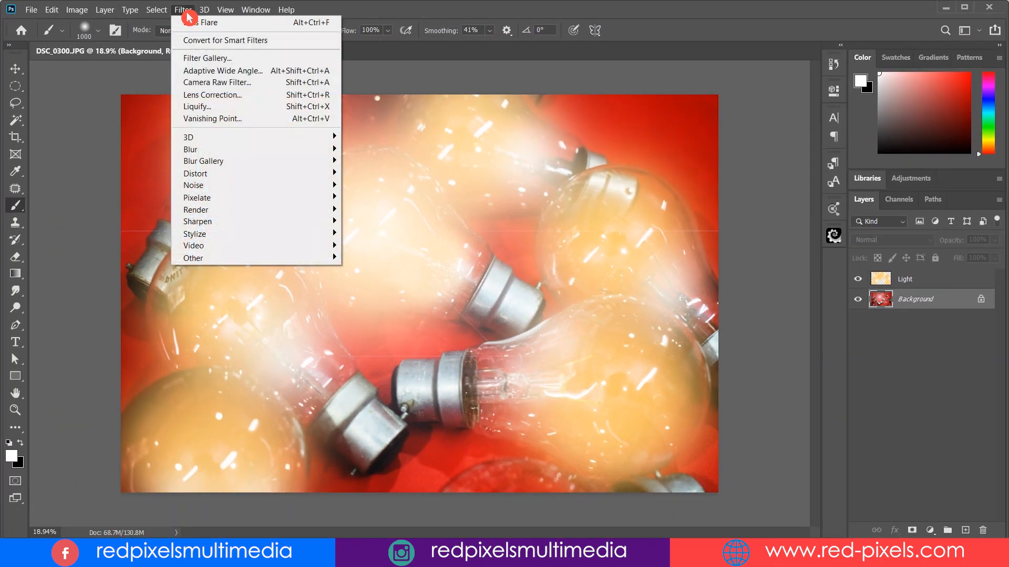
mouse_move(251, 214)
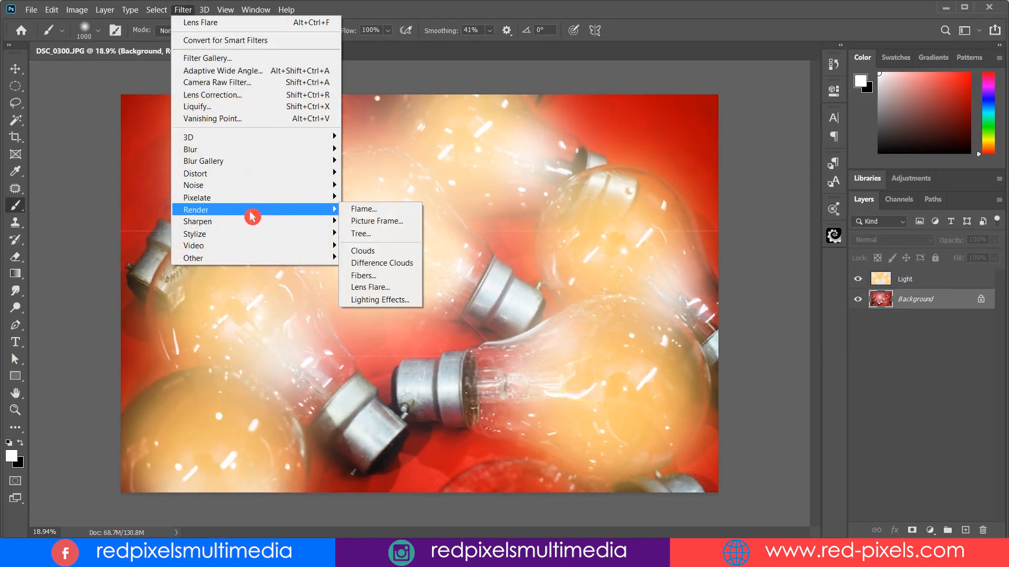
click(395, 288)
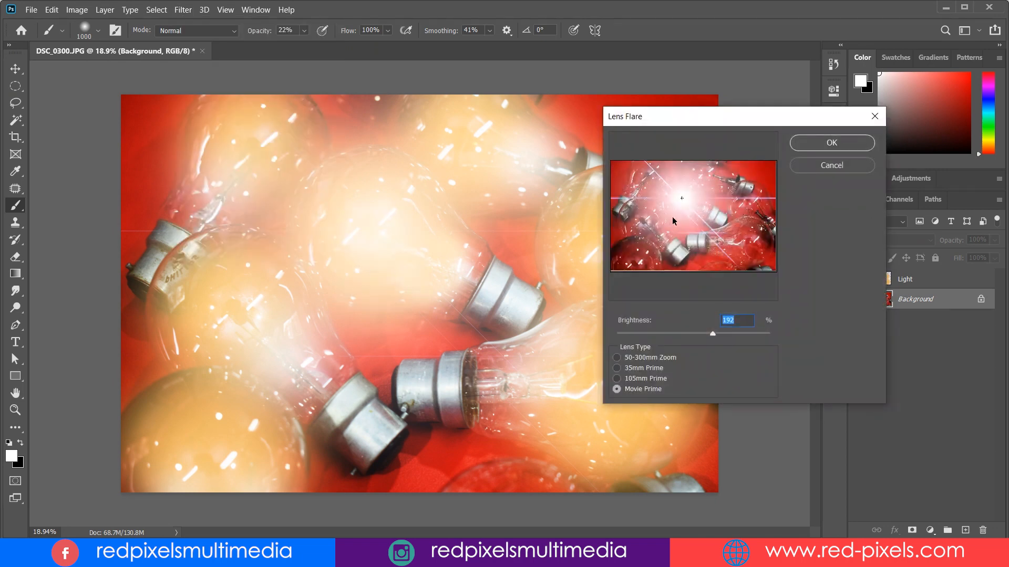
click(655, 360)
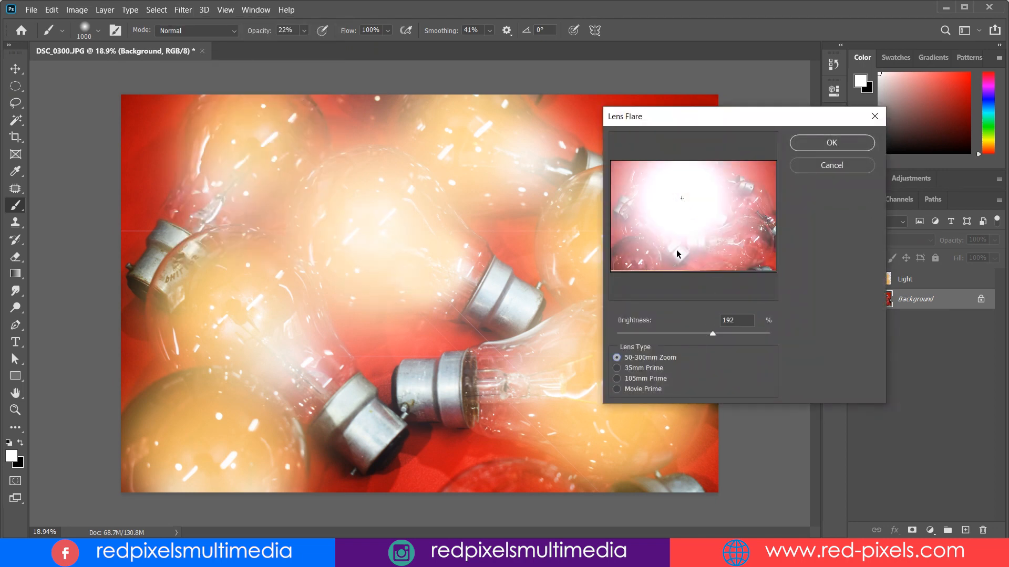
drag(714, 337, 668, 334)
drag(683, 200, 744, 247)
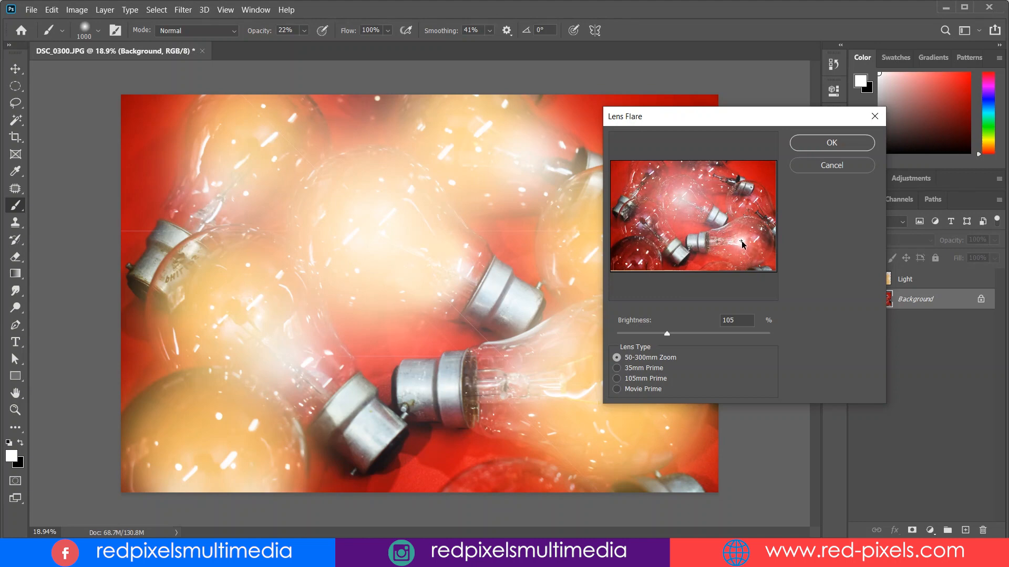
click(818, 147)
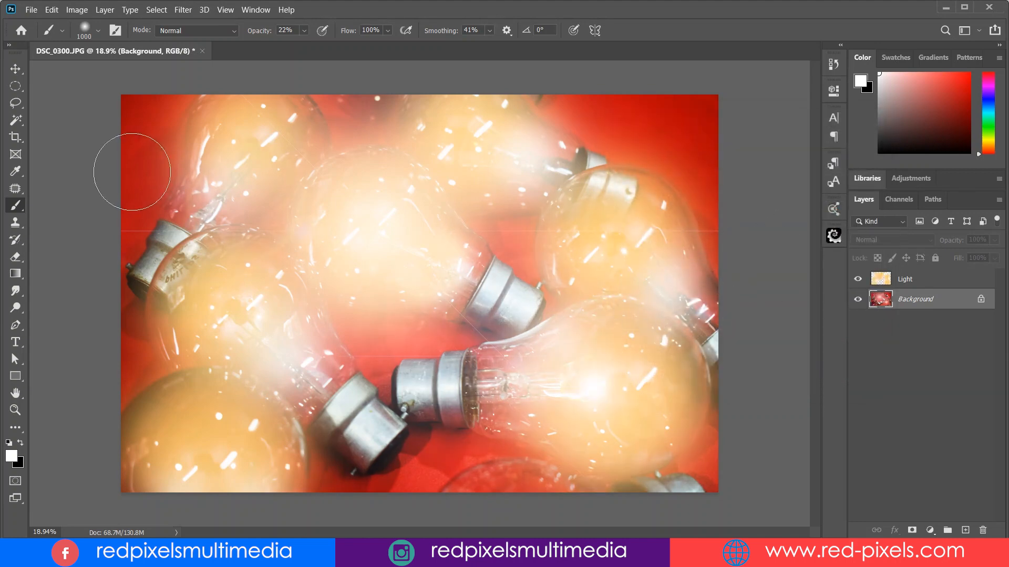
Step: Add another 50-300mm Zoom lens flare at 105% brightness, centered inside the right bulb
click(183, 10)
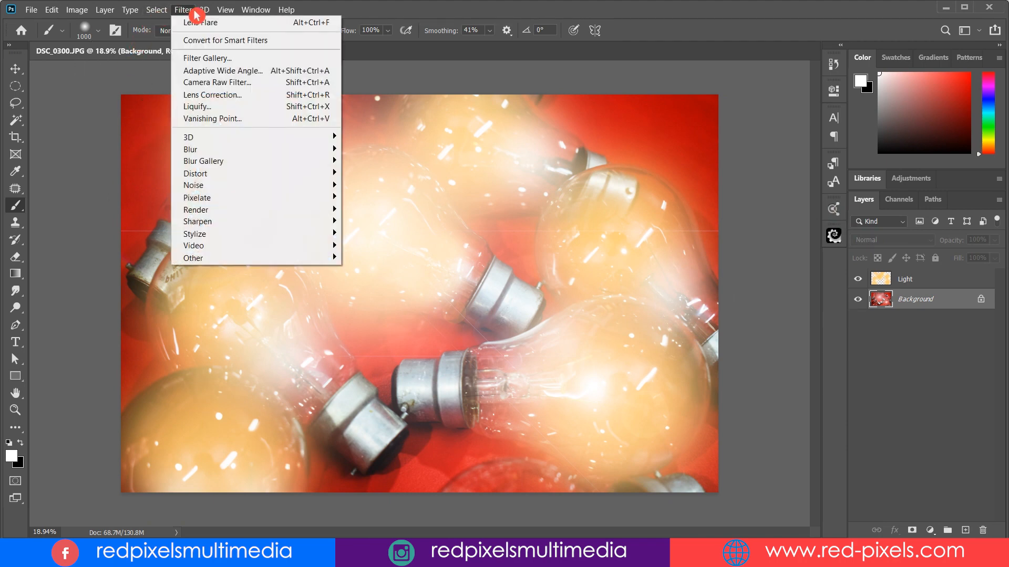
mouse_move(322, 211)
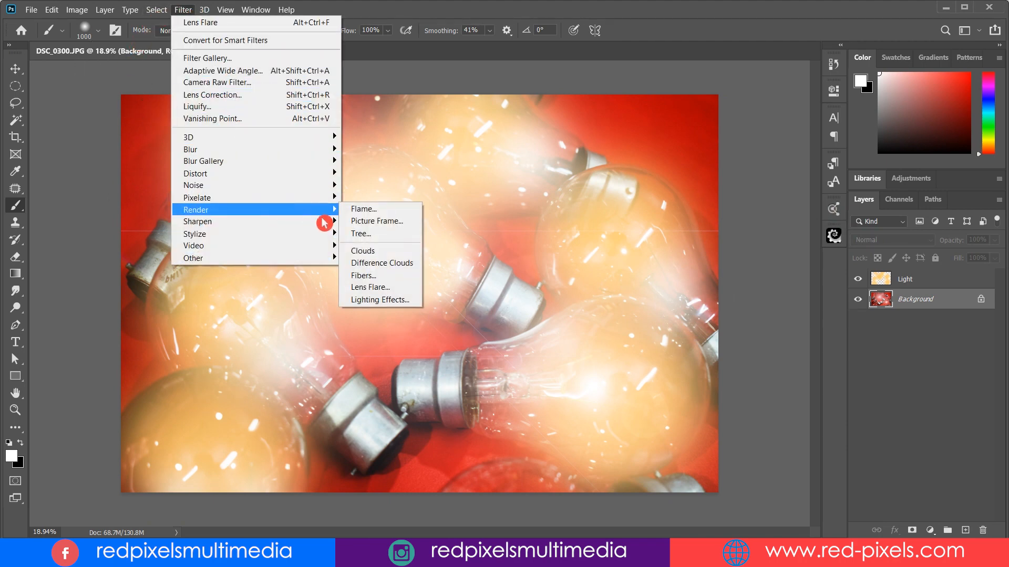
click(408, 287)
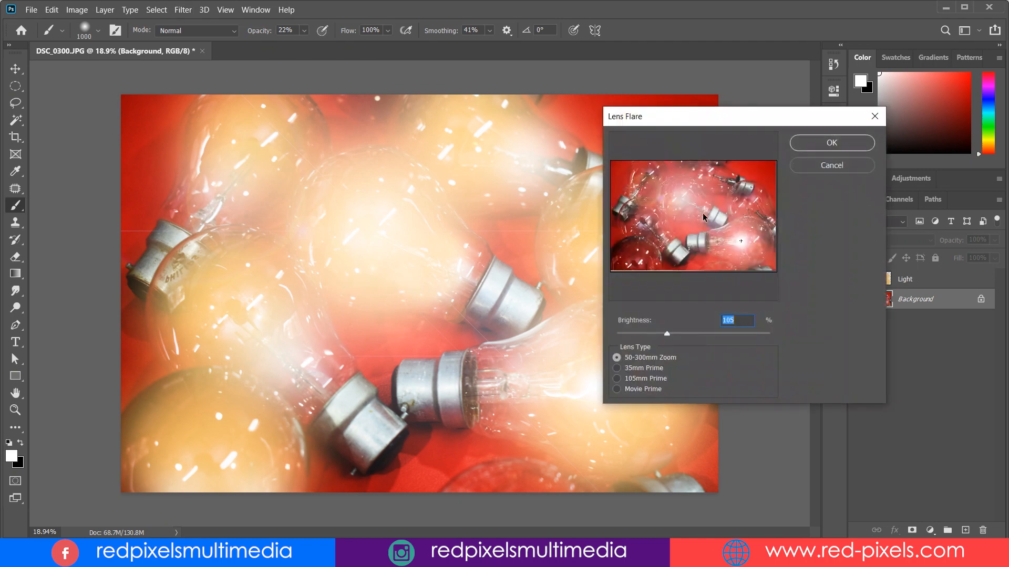
drag(730, 124, 832, 107)
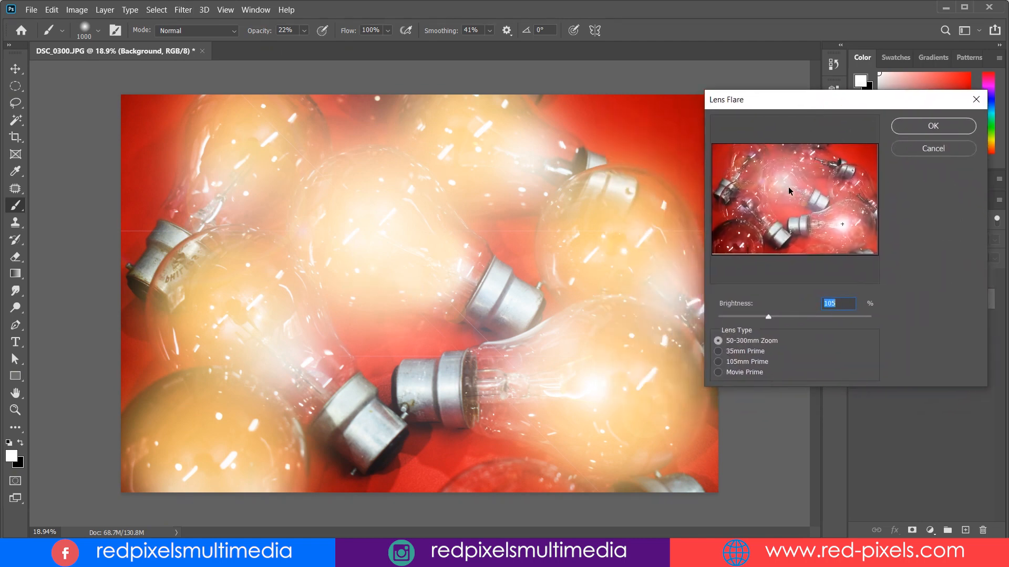
drag(839, 229, 853, 186)
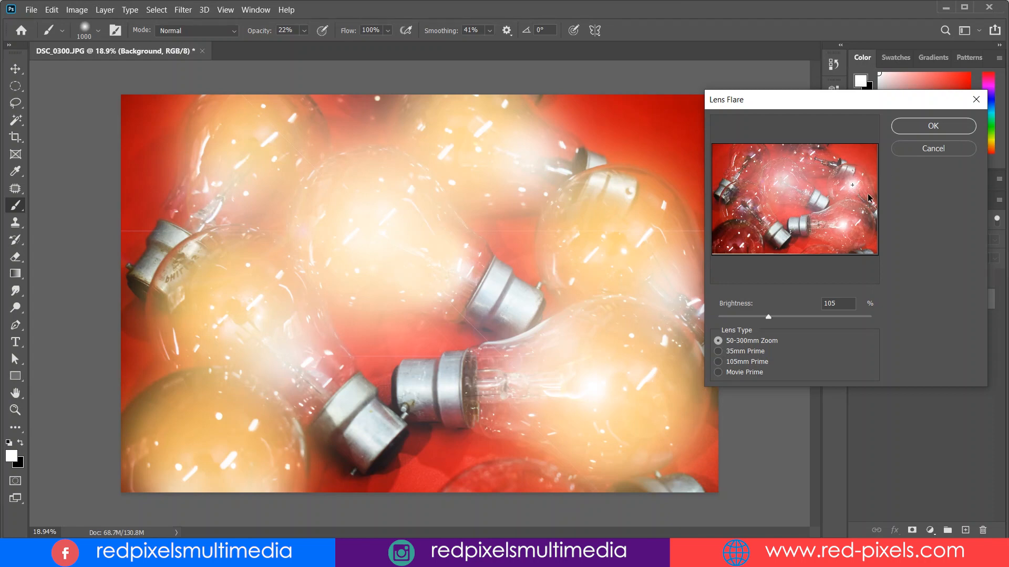
click(914, 126)
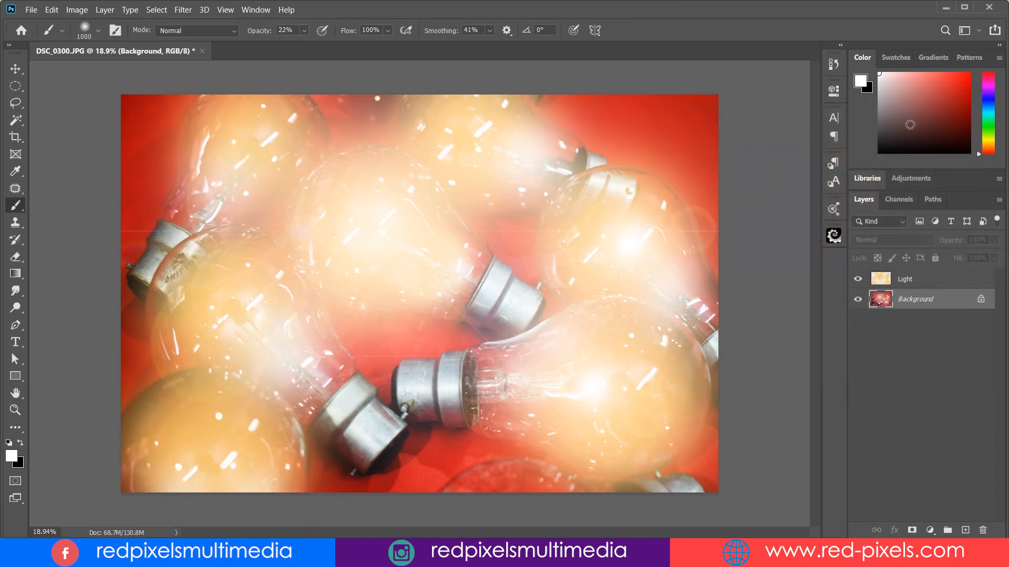
Step: Add a 50-300mm Zoom lens flare inside the upper-left bulb with the brightness set to 92%
click(192, 13)
mouse_move(266, 209)
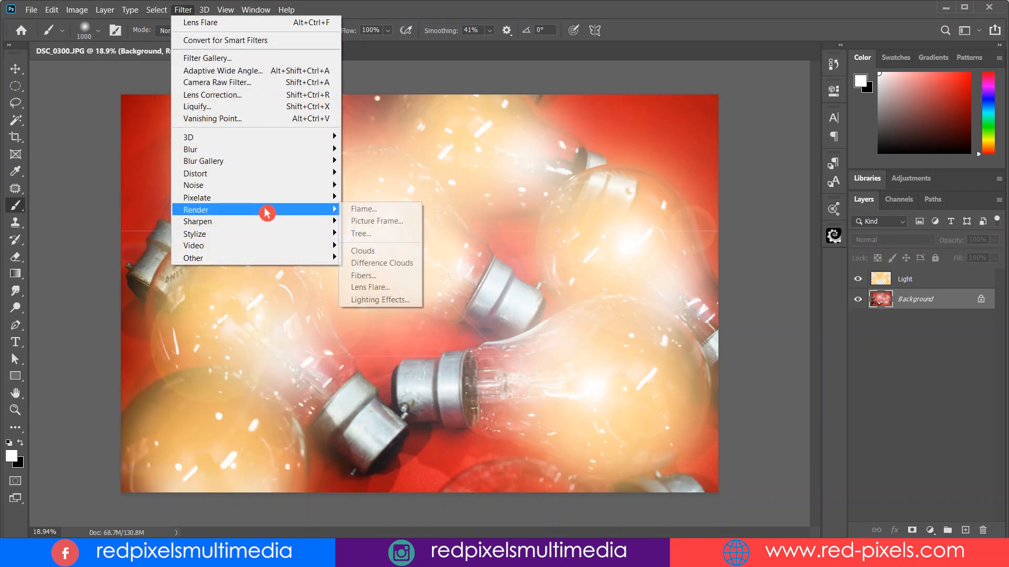
click(413, 287)
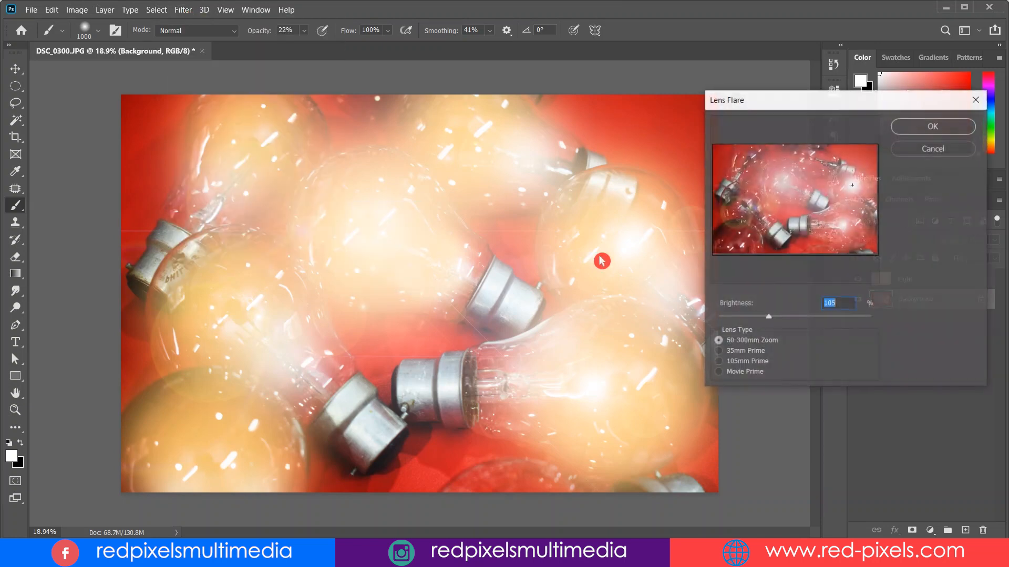
click(748, 161)
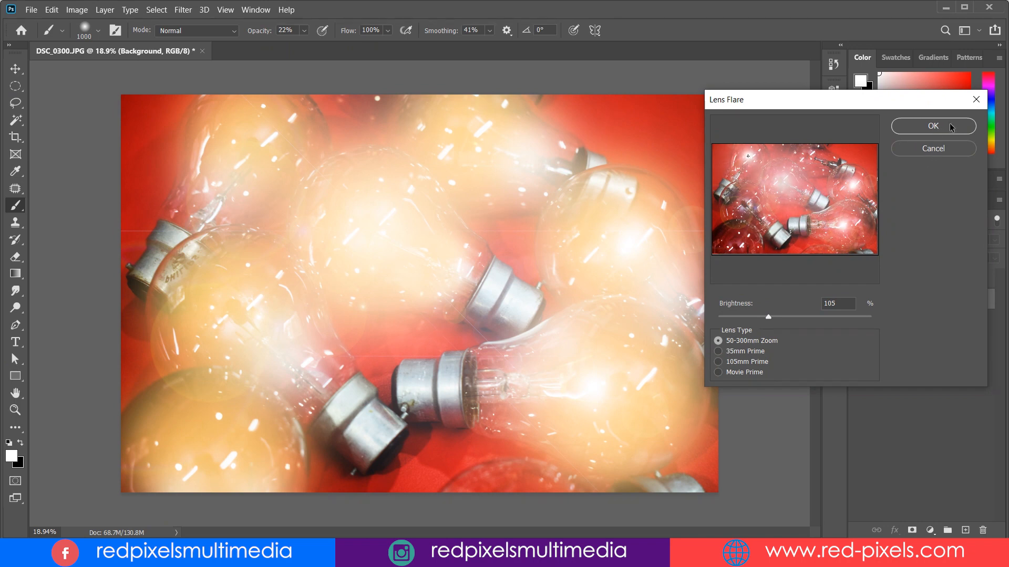
drag(767, 319, 763, 319)
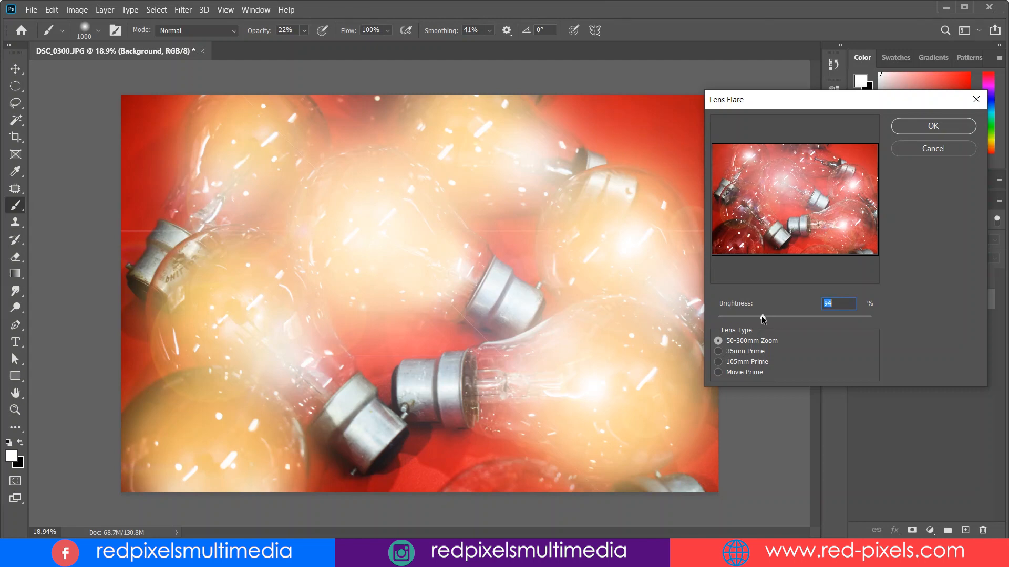
click(933, 126)
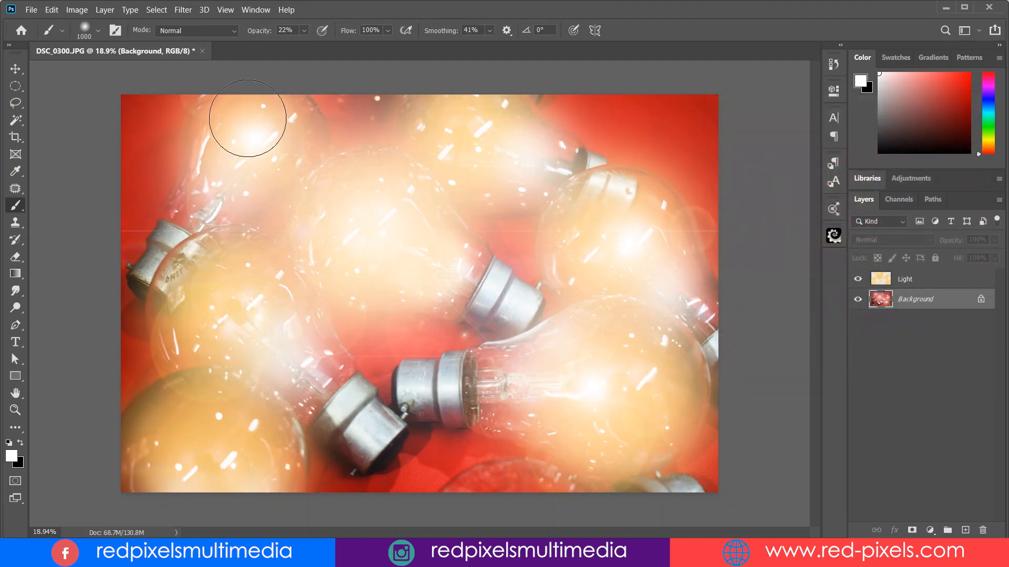
Step: Render a 50-300mm Zoom lens flare at 105% brightness inside the lower-left bulb on the Background layer
click(184, 11)
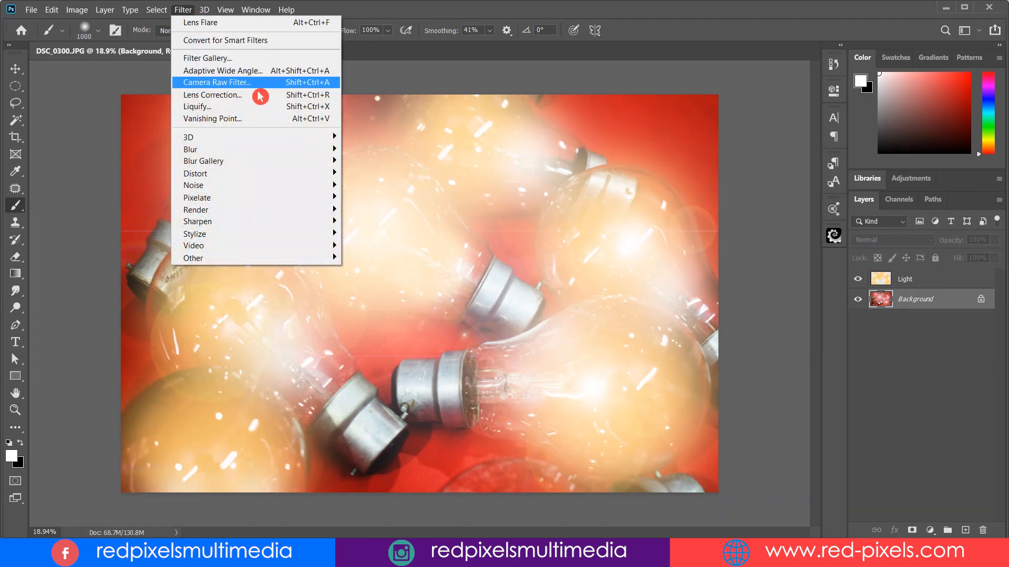
mouse_move(299, 209)
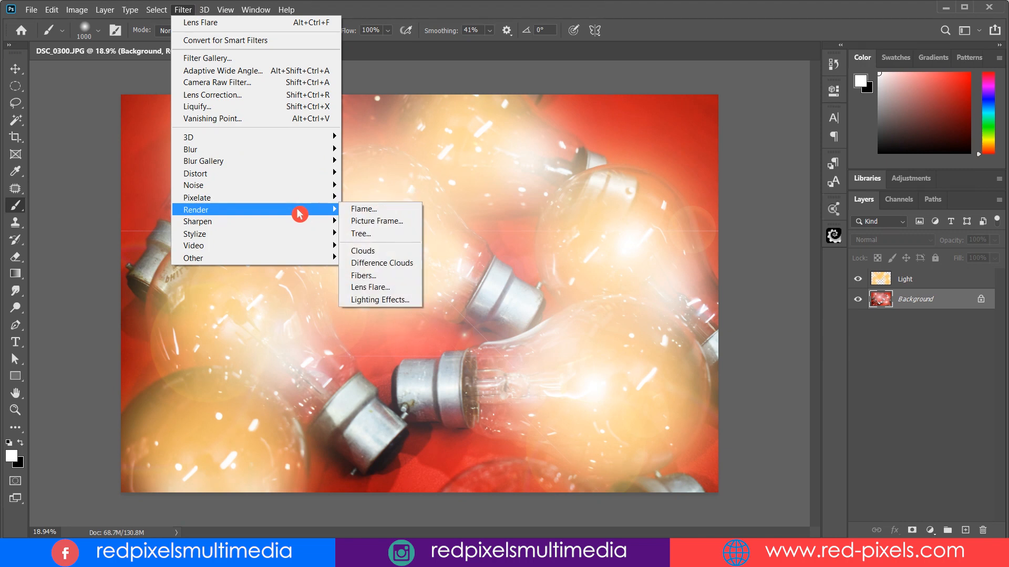
click(411, 287)
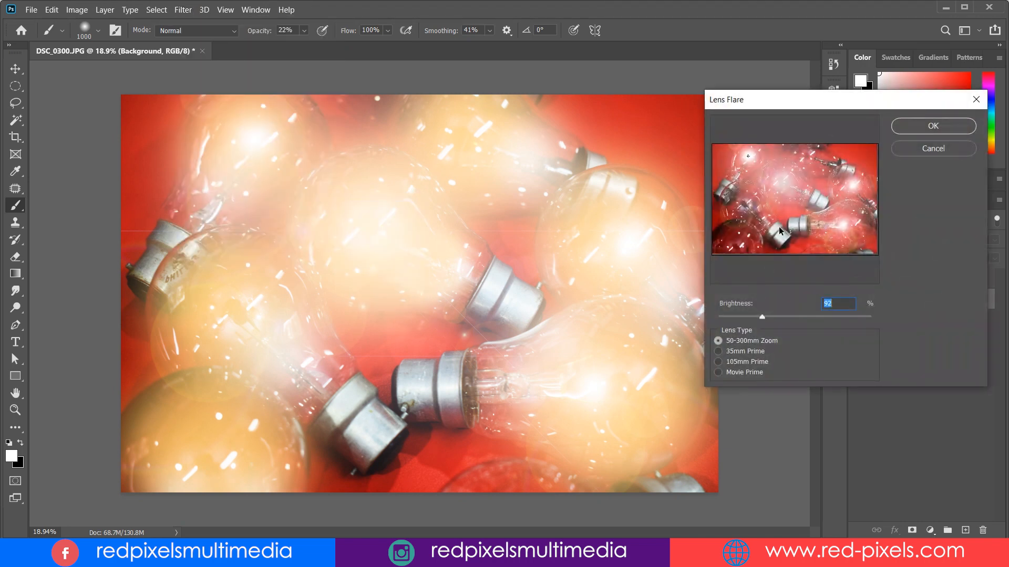
drag(752, 157, 738, 247)
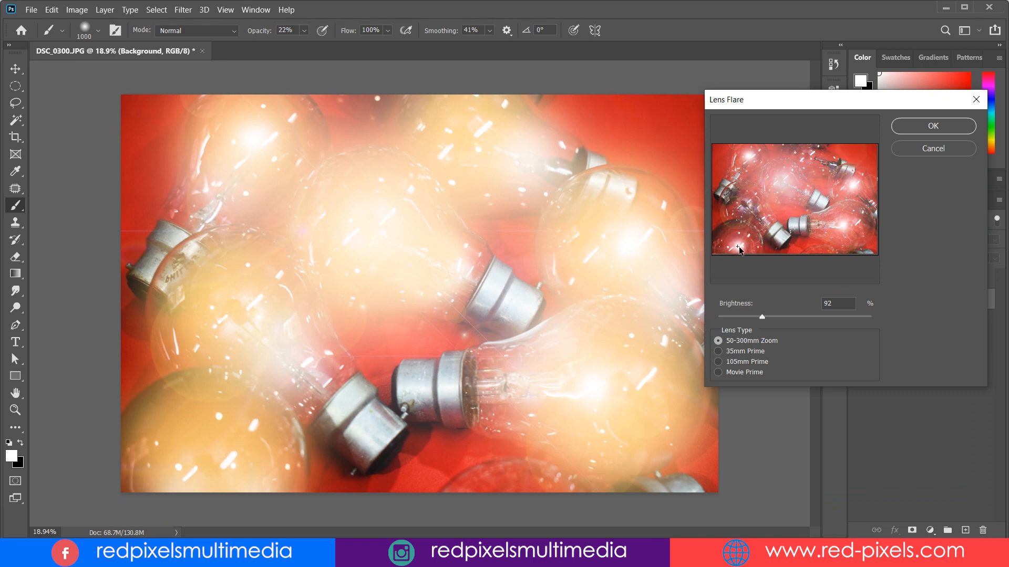
drag(767, 319, 773, 320)
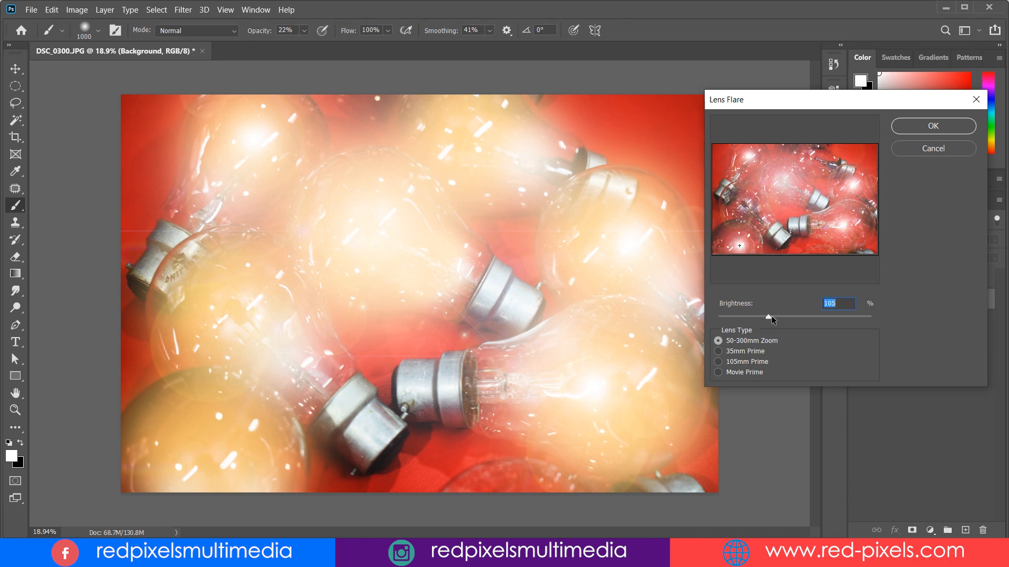
click(915, 129)
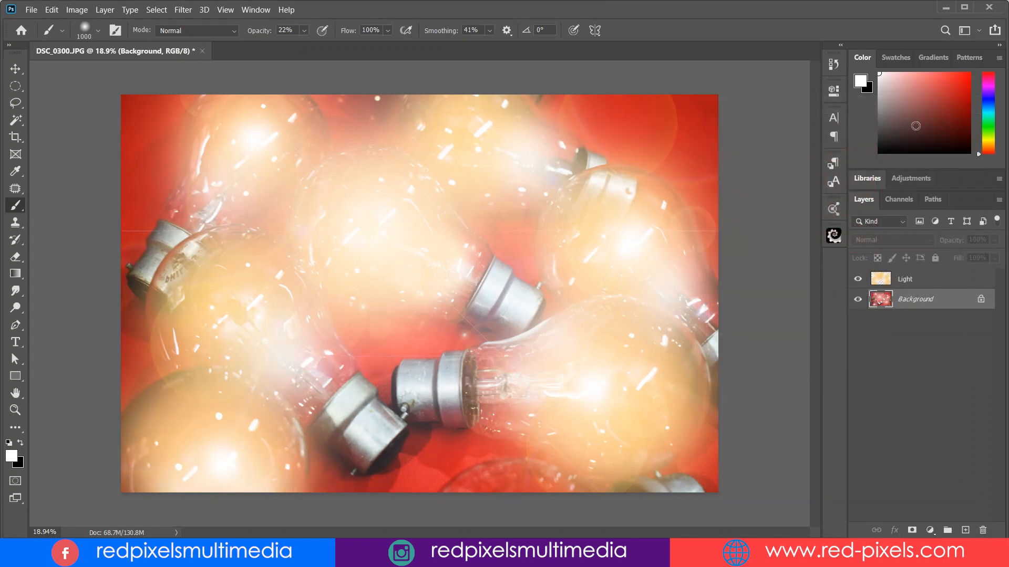
Step: Add another 50-300mm Zoom lens flare at 105% brightness inside the middle-left bulb, just above the lower-left one
click(184, 10)
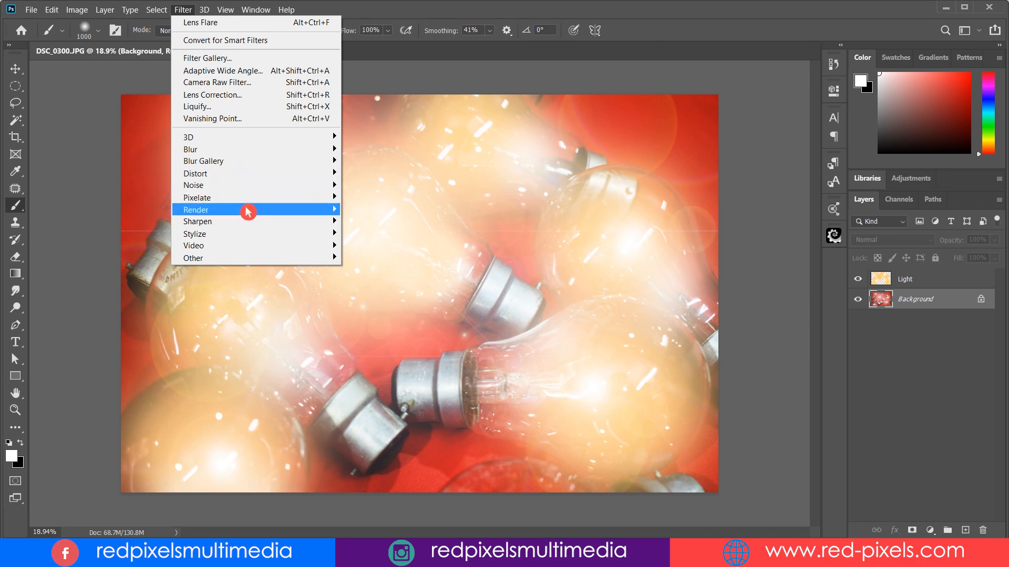
mouse_move(252, 210)
click(410, 286)
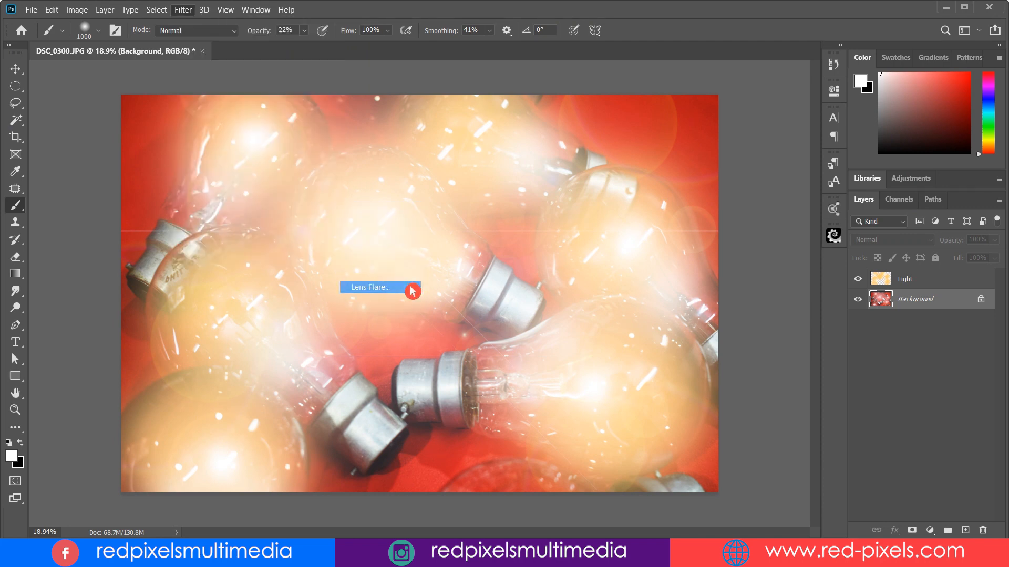
drag(745, 242, 749, 203)
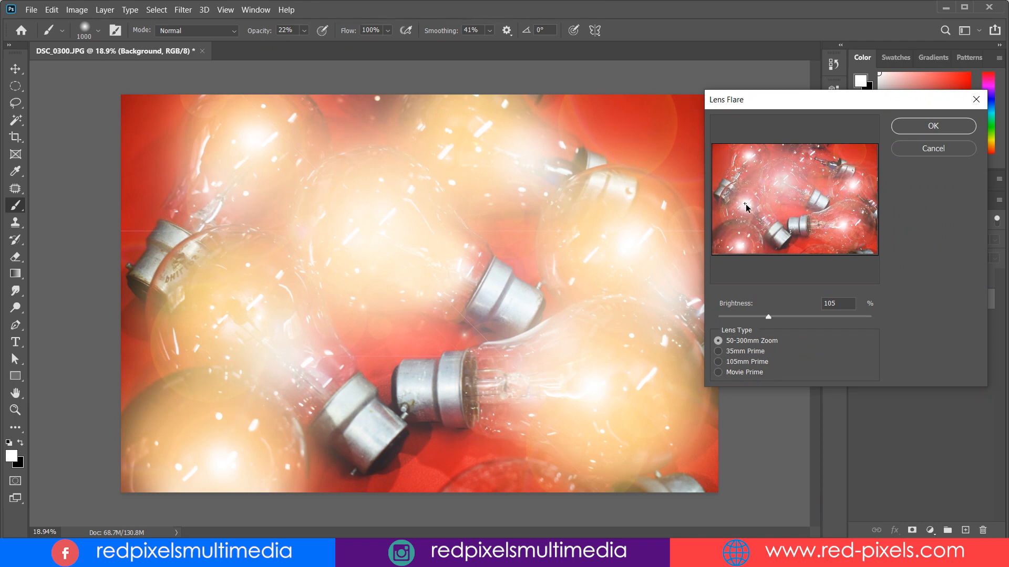
click(933, 126)
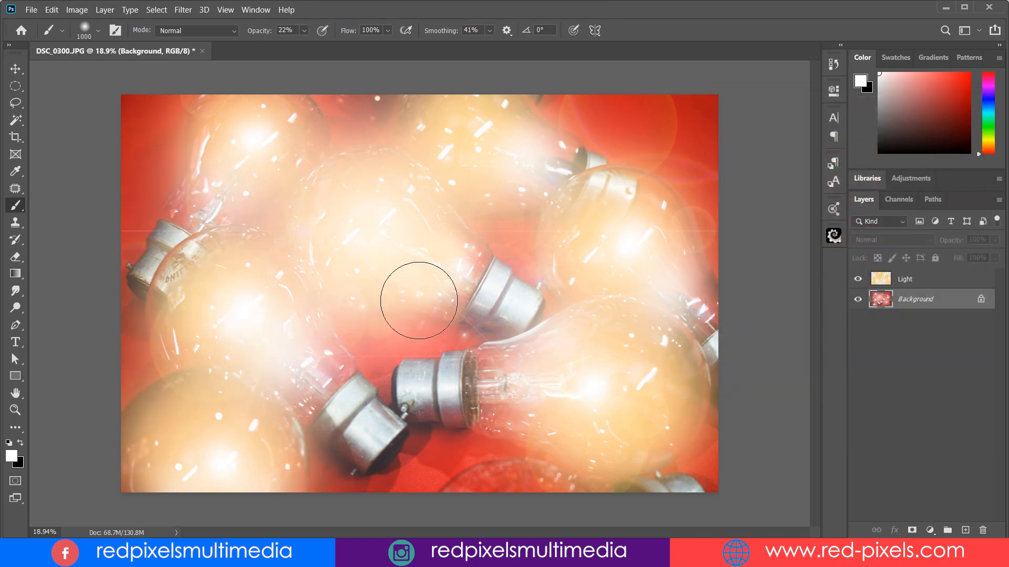
Step: Boost the Background layer's contrast with an RGB Curves adjustment, shaping an S-curve that lowers the shadows and raises the highlights
click(77, 9)
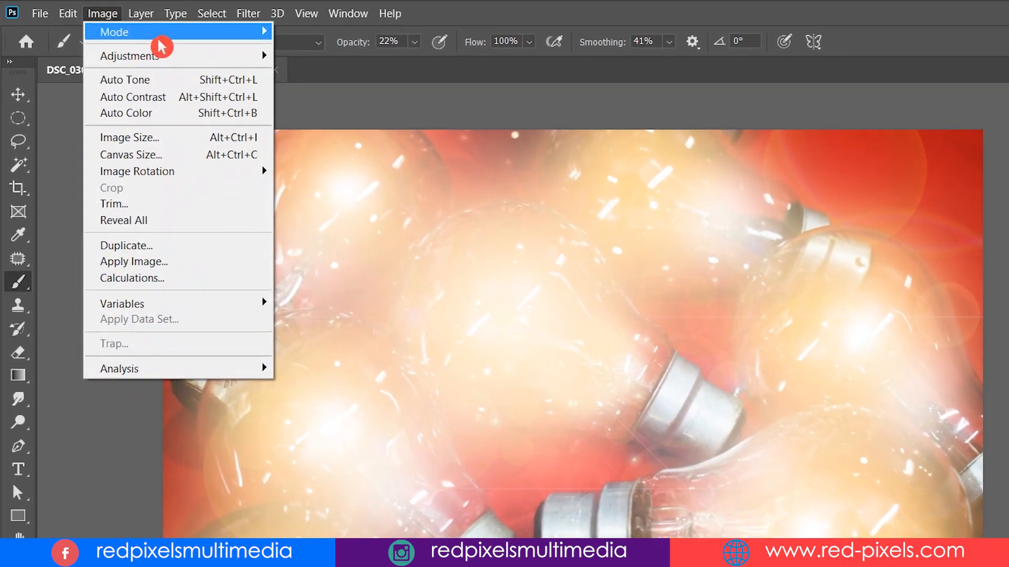
mouse_move(184, 55)
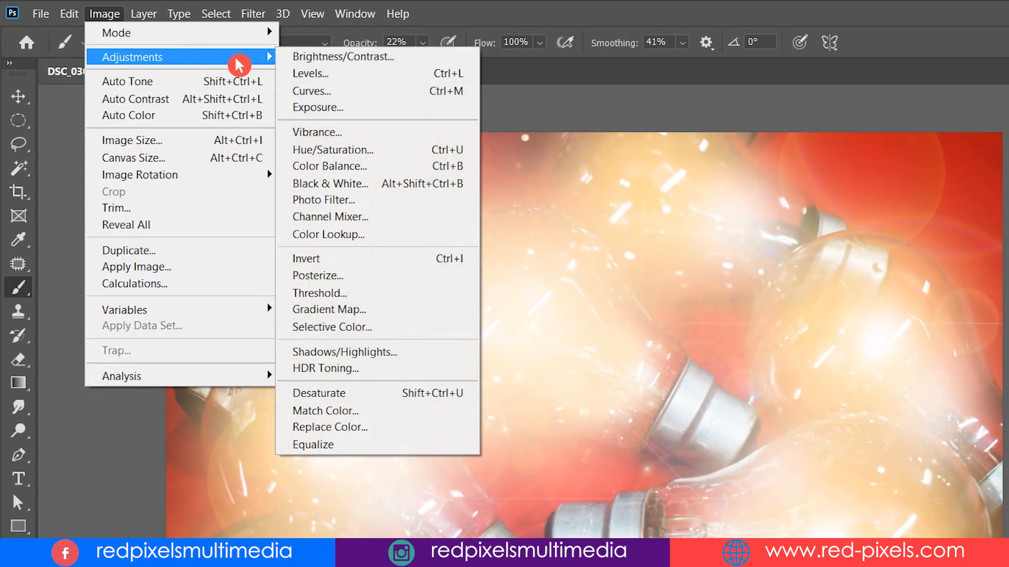
click(365, 96)
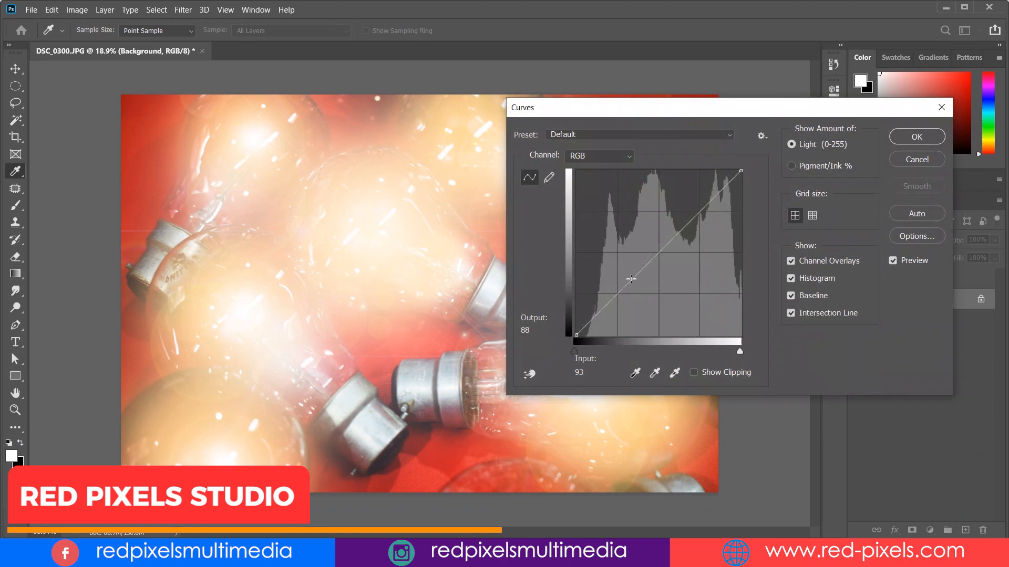
click(873, 389)
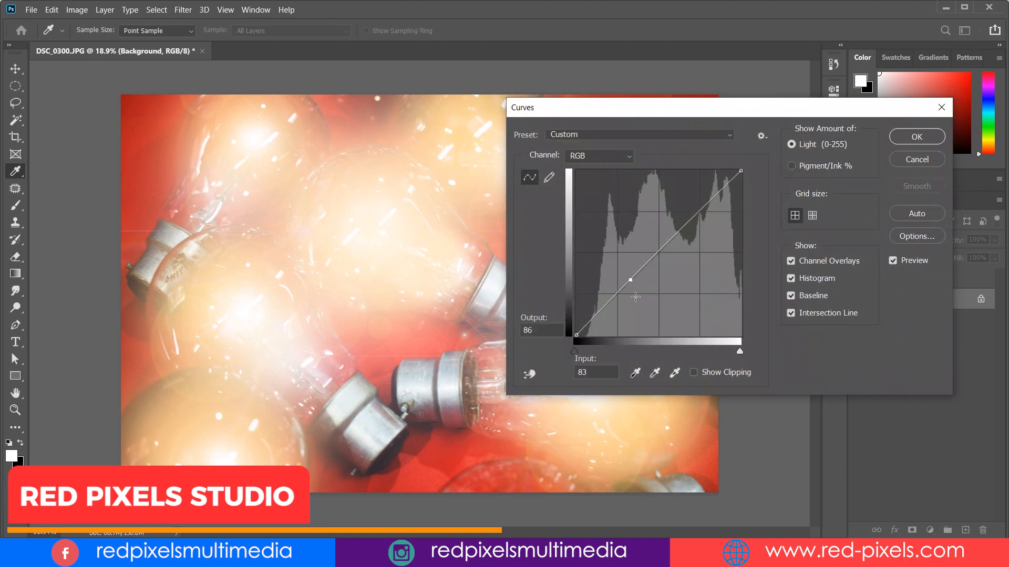
drag(636, 296, 639, 310)
drag(688, 242, 685, 225)
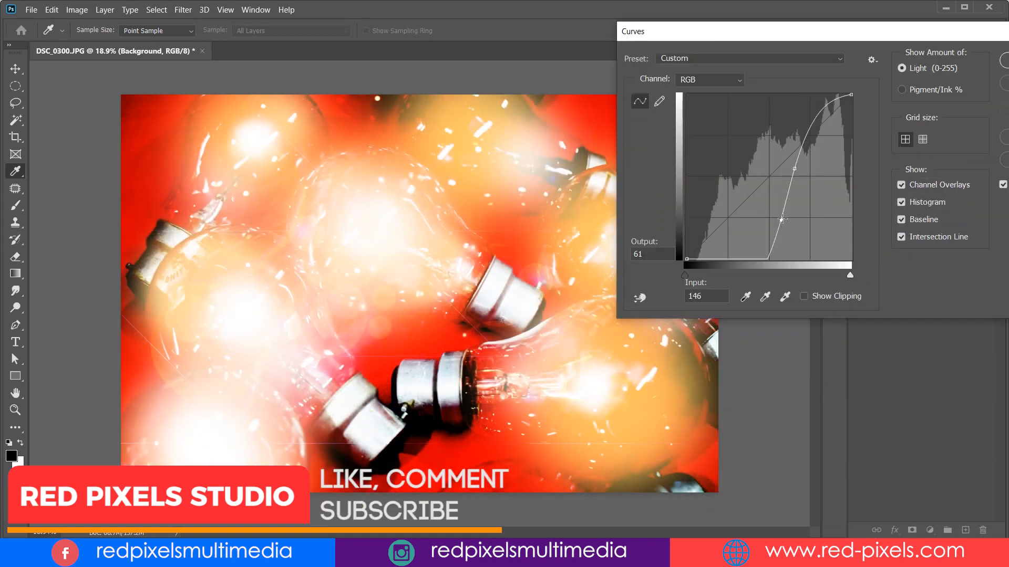
drag(782, 219, 775, 222)
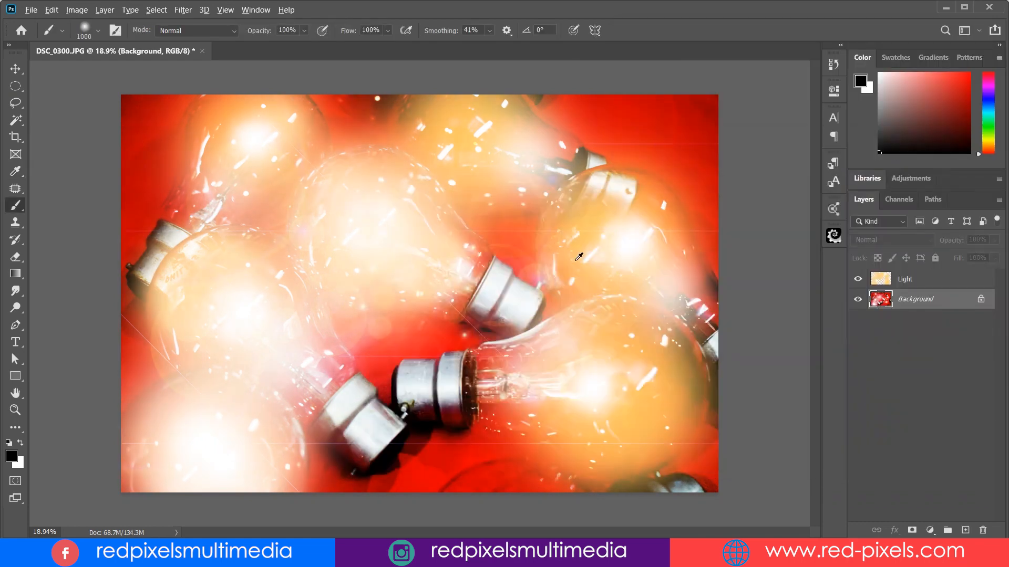
scroll(440, 282, up, 1)
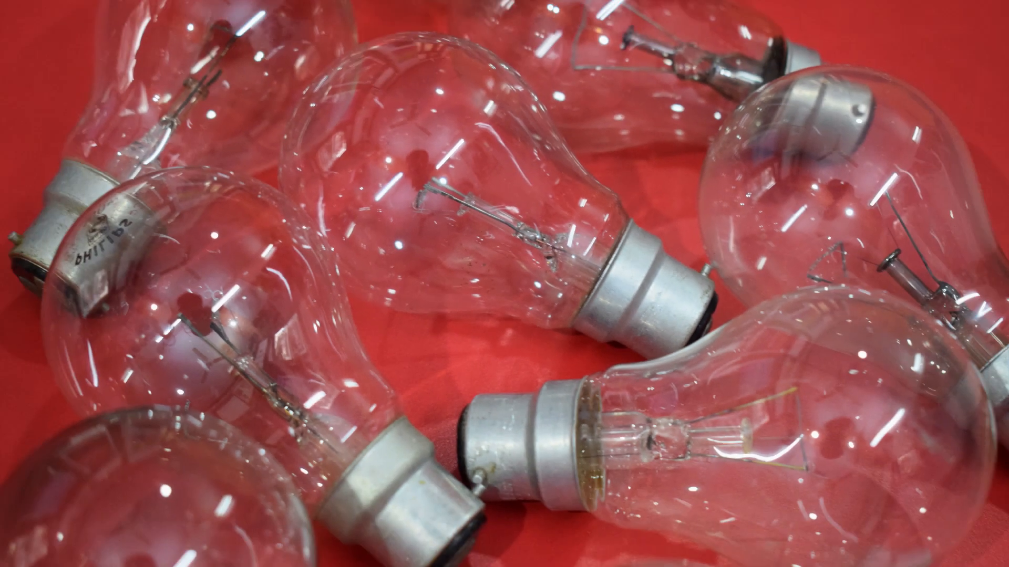